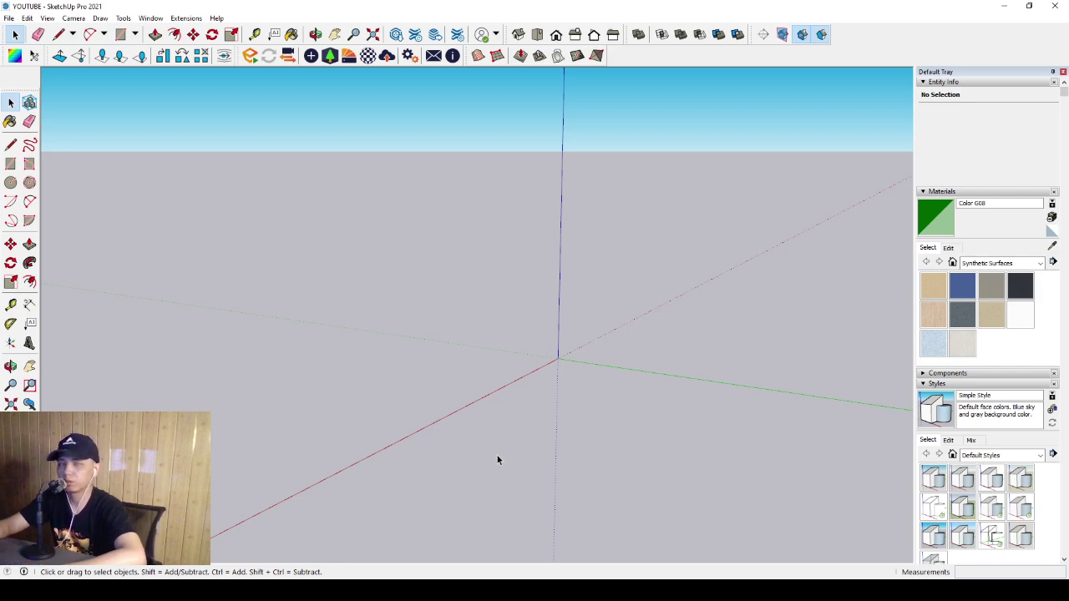
- Draw a rectangle on the ground starting at the origin
click(11, 165)
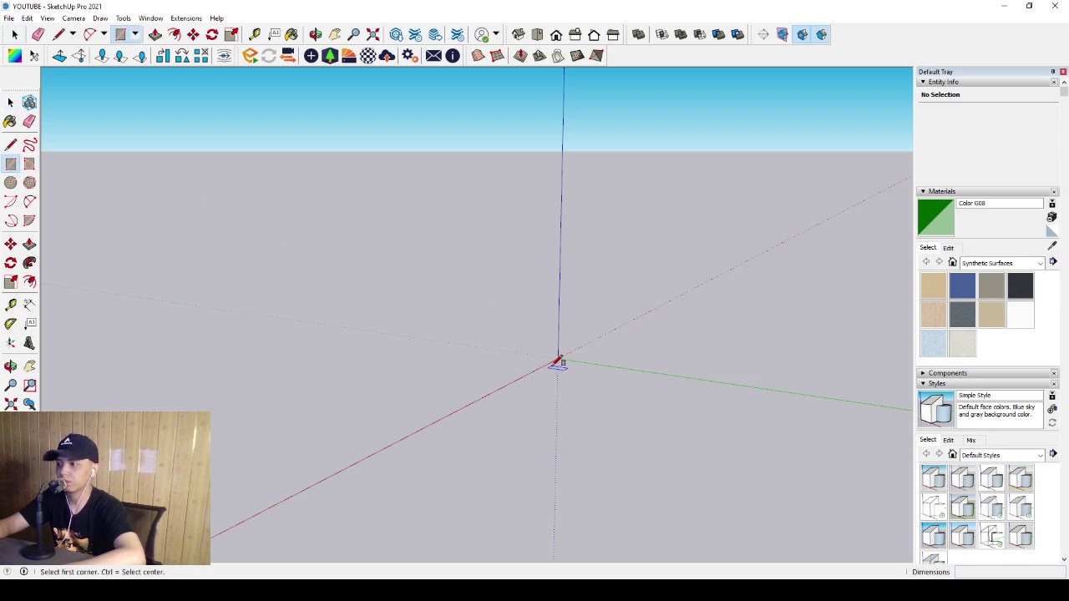
click(557, 355)
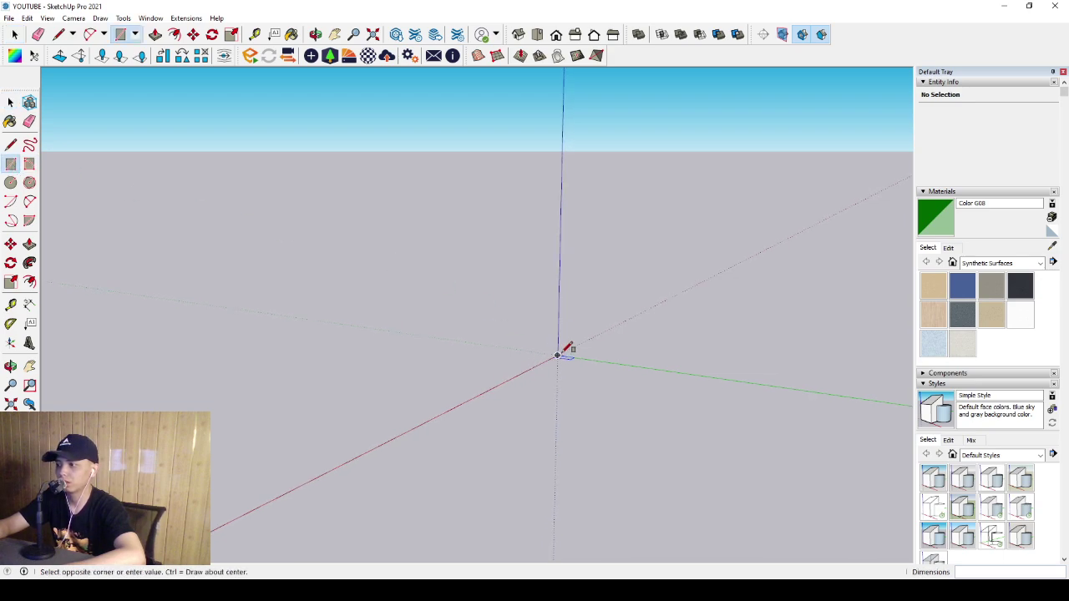
click(632, 398)
key(space)
scroll(616, 386, up, 2)
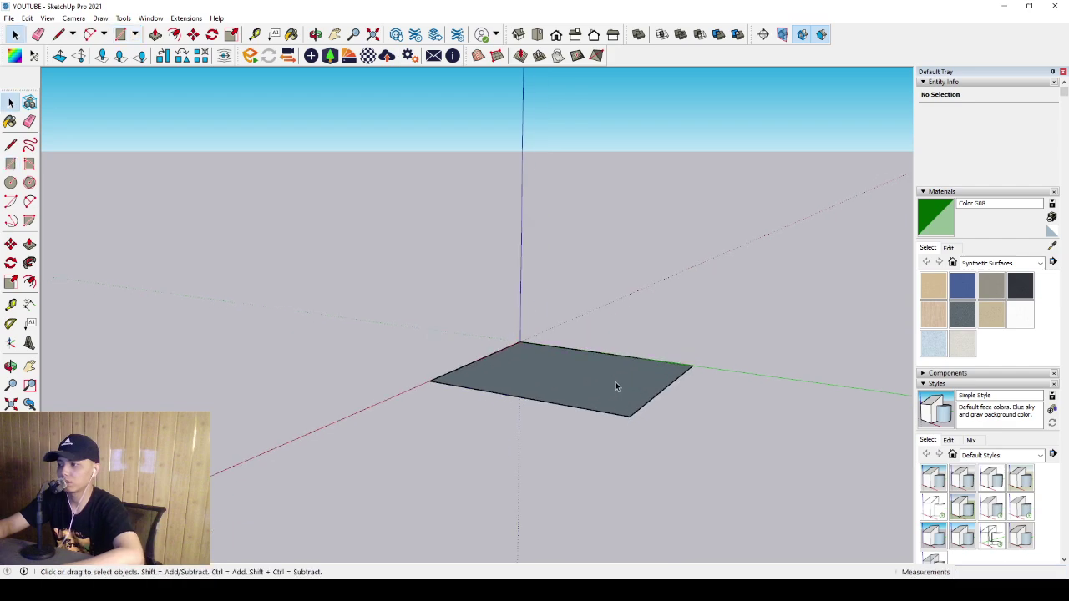
middle_drag(614, 382, 460, 457)
middle_drag(501, 395, 496, 459)
- Pull the rectangle's face up about 450 into a solid box
click(464, 430)
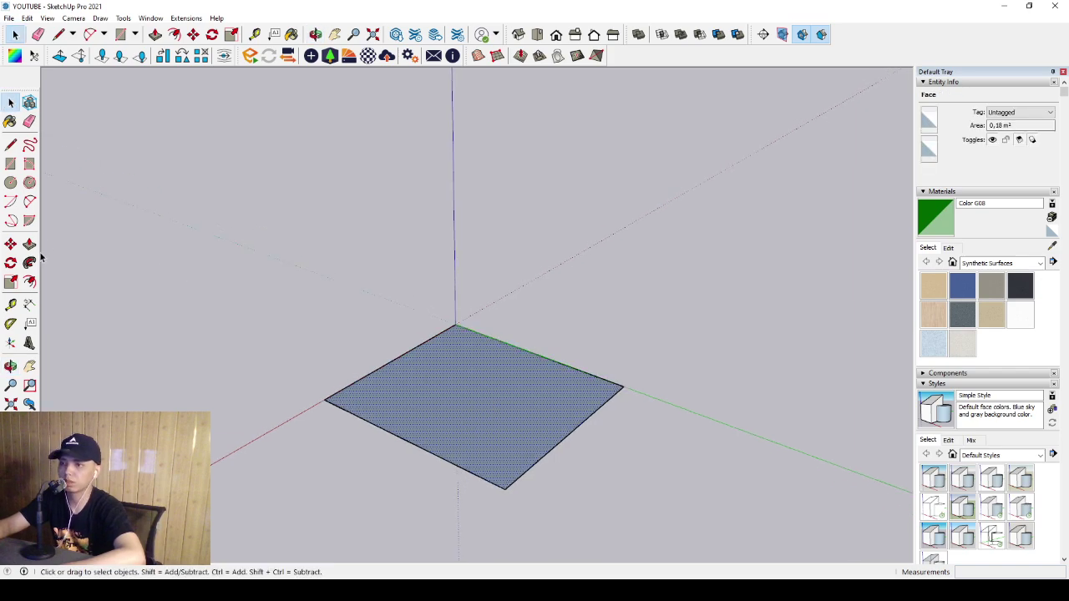
click(29, 244)
click(454, 418)
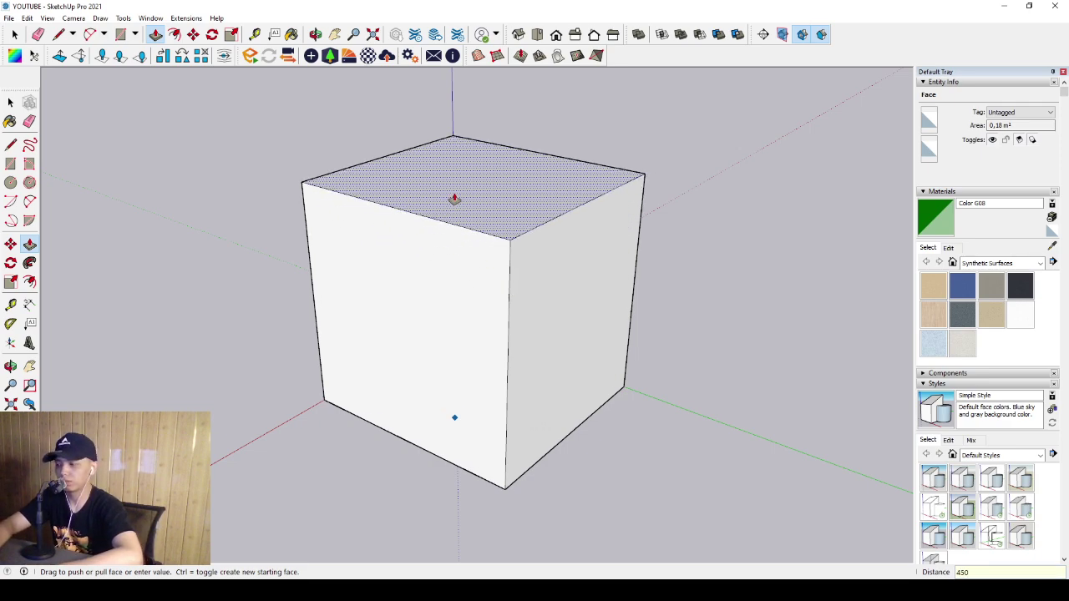
click(455, 198)
key(space)
middle_drag(451, 294, 404, 273)
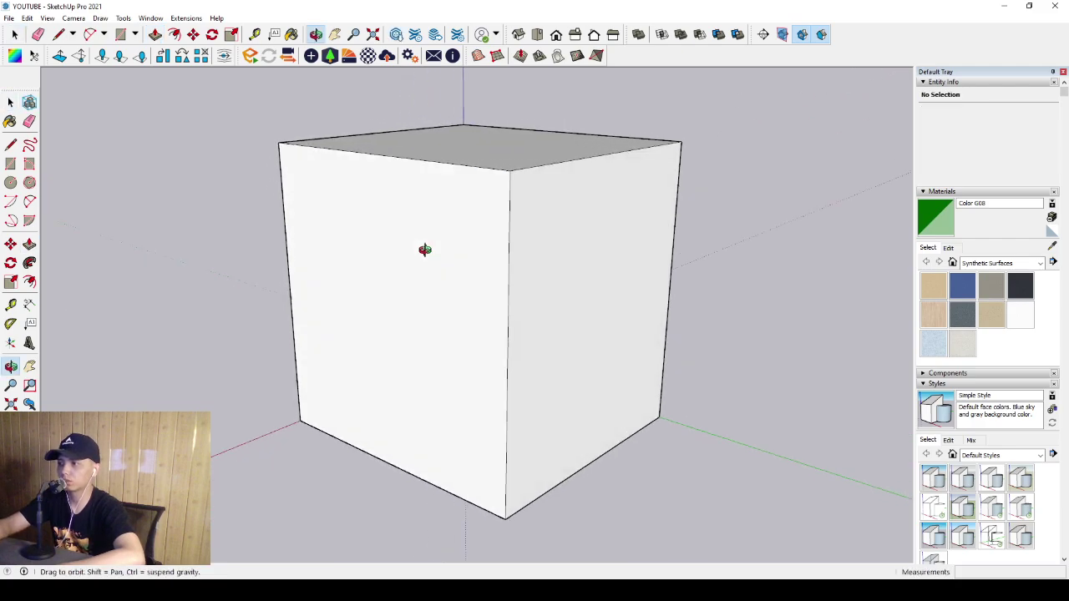
- Offset the box's front face outline inward by 15
click(29, 281)
click(363, 158)
text(15)
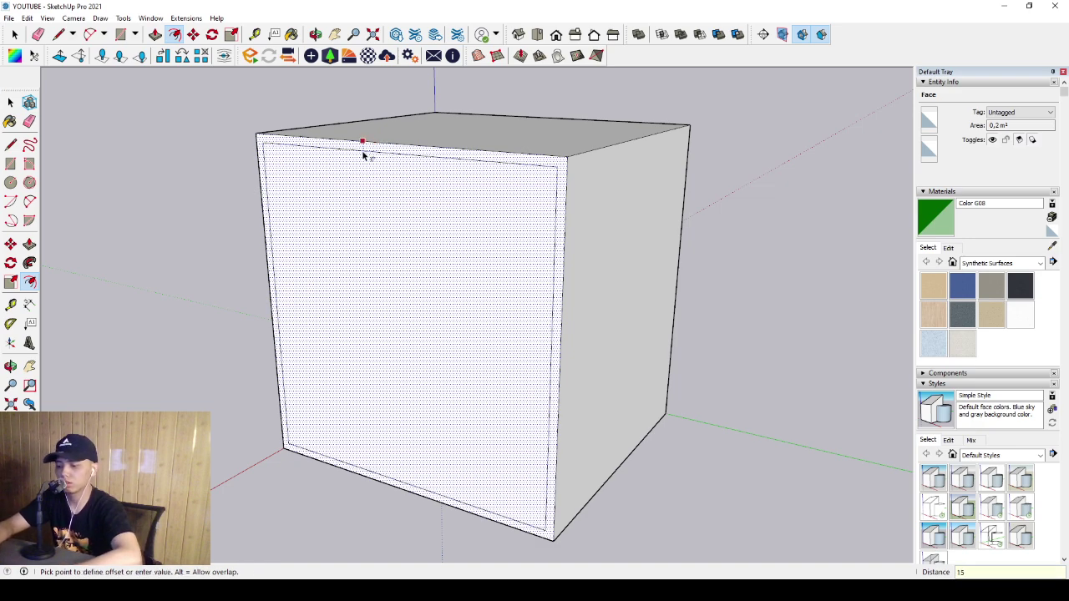
key(Return)
key(space)
middle_drag(373, 199, 358, 301)
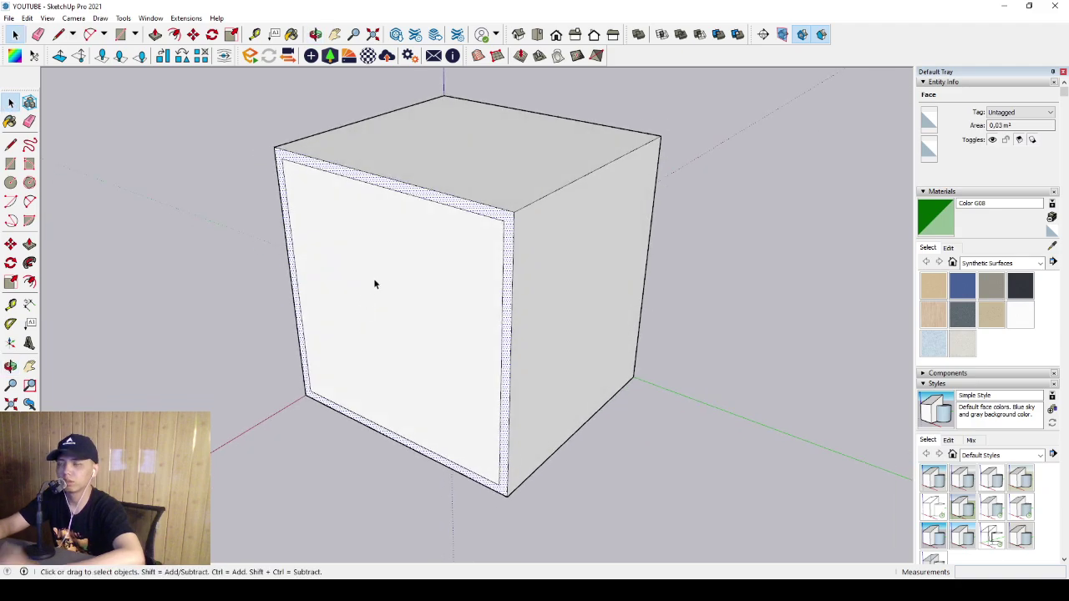
- Push the inner front face back to hollow the box, leaving a back wall
click(374, 284)
scroll(377, 298, up, 2)
scroll(376, 339, up, 3)
scroll(371, 390, down, 5)
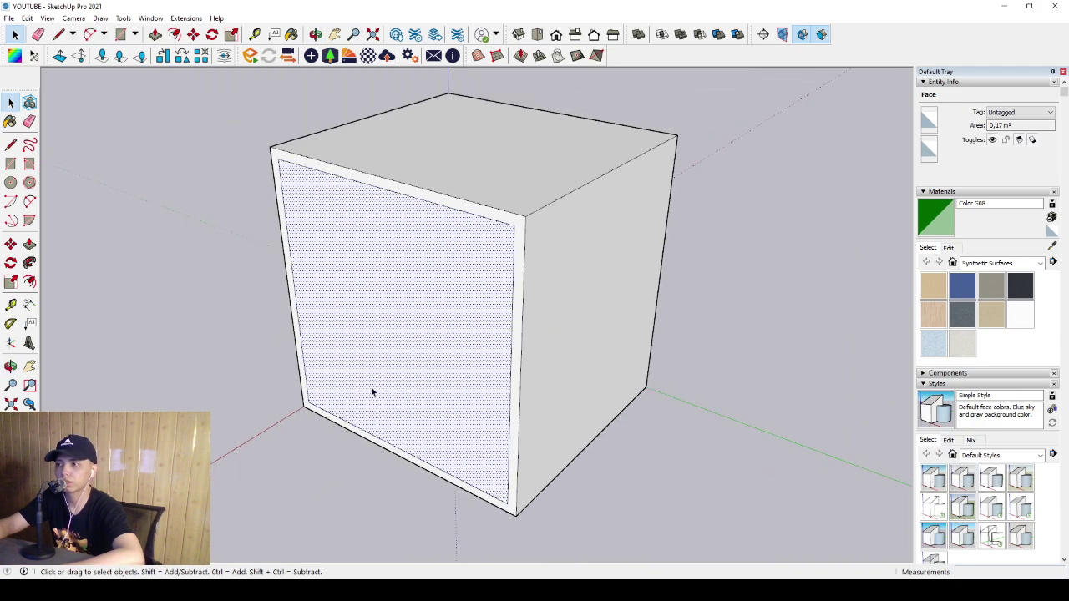
click(29, 244)
click(389, 286)
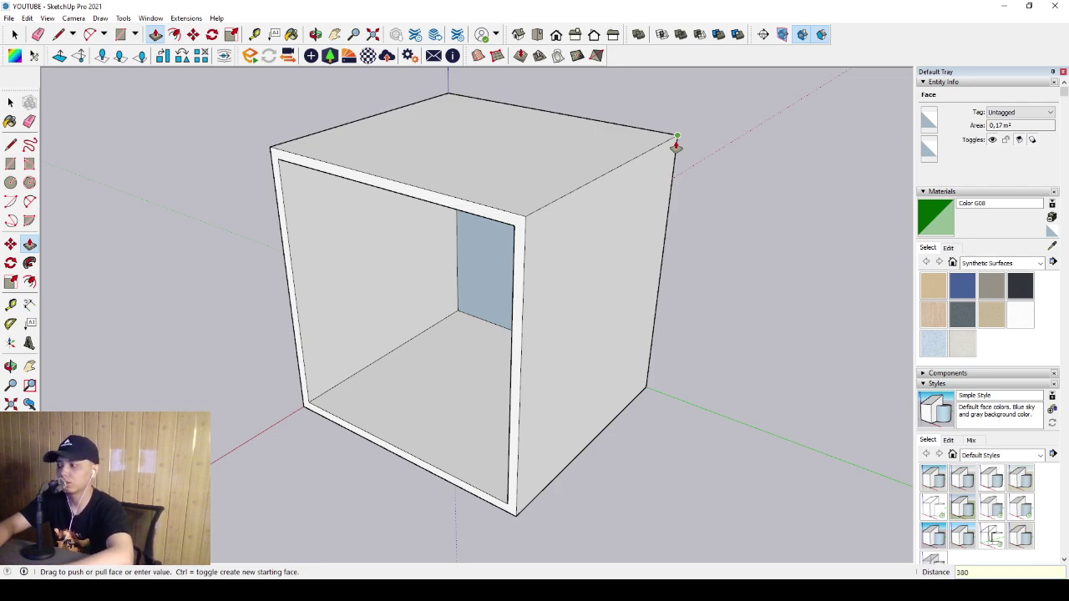
click(676, 146)
key(space)
- Make the entire hollow cabinet shell into one group
triple_click(515, 224)
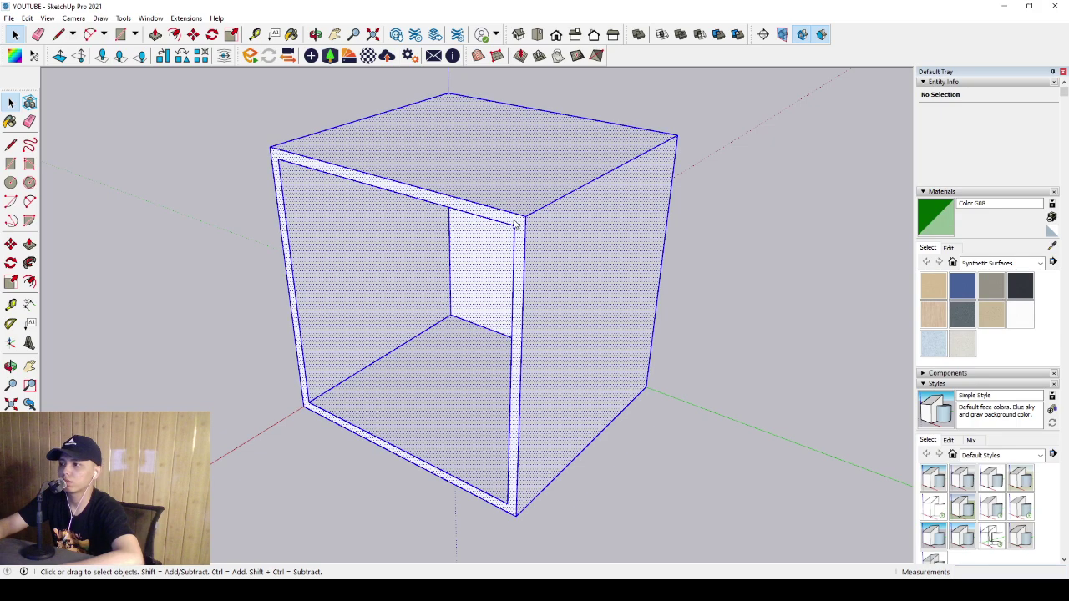
right_click(515, 224)
click(548, 322)
mouse_move(548, 322)
middle_down()
mouse_move(523, 309)
mouse_move(677, 325)
middle_up()
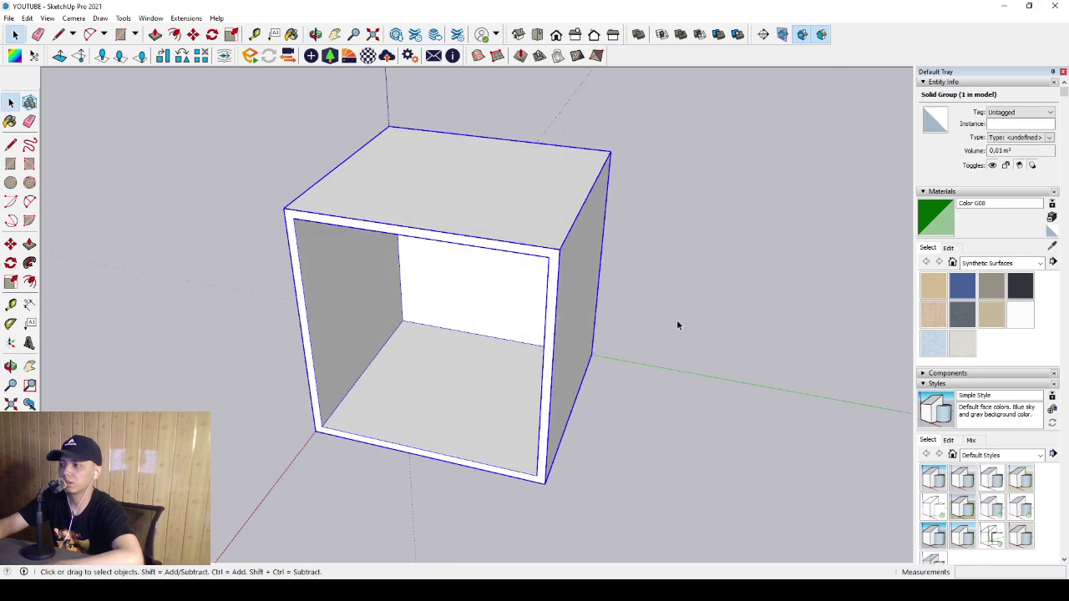
click(156, 211)
click(11, 165)
scroll(420, 365, up, 3)
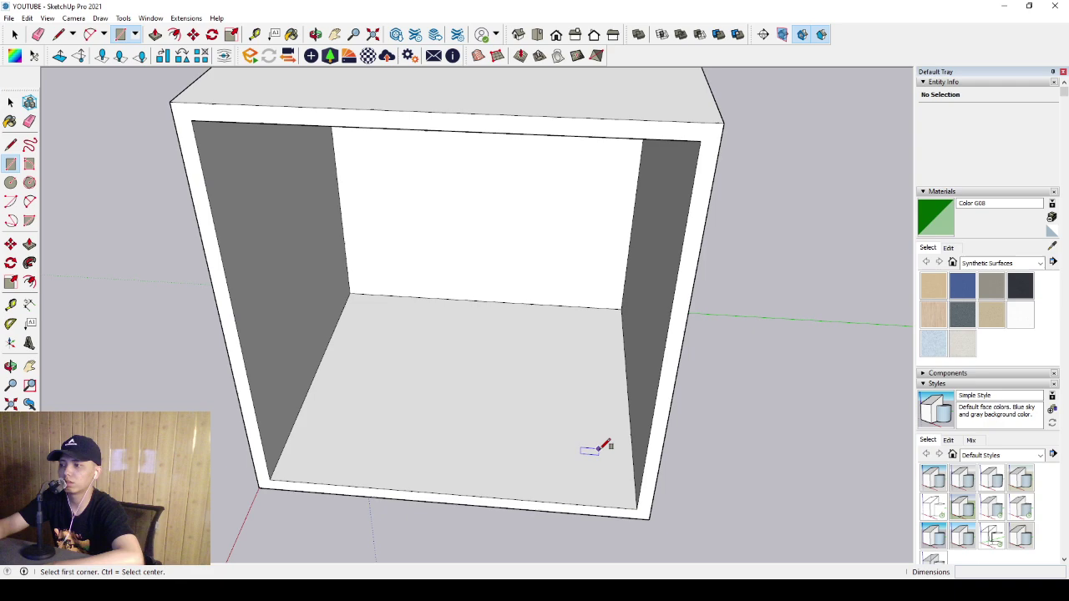
- Draw a rectangle on the inner floor, raise it 8 thick, and group the slab
click(634, 503)
click(350, 293)
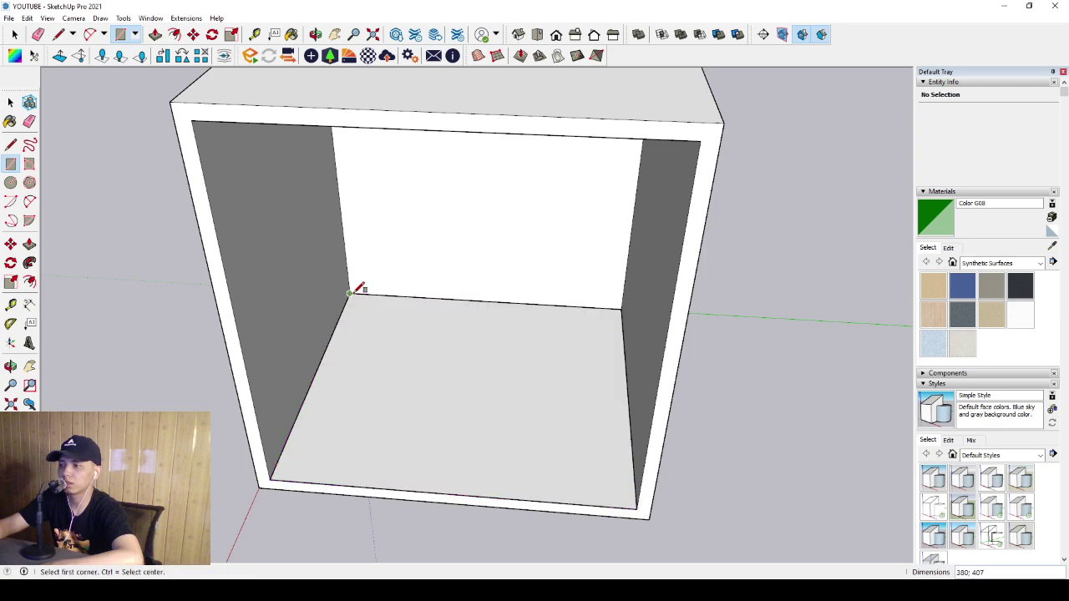
middle_drag(349, 293, 323, 375)
key(space)
click(291, 401)
key(p)
drag(303, 387, 304, 359)
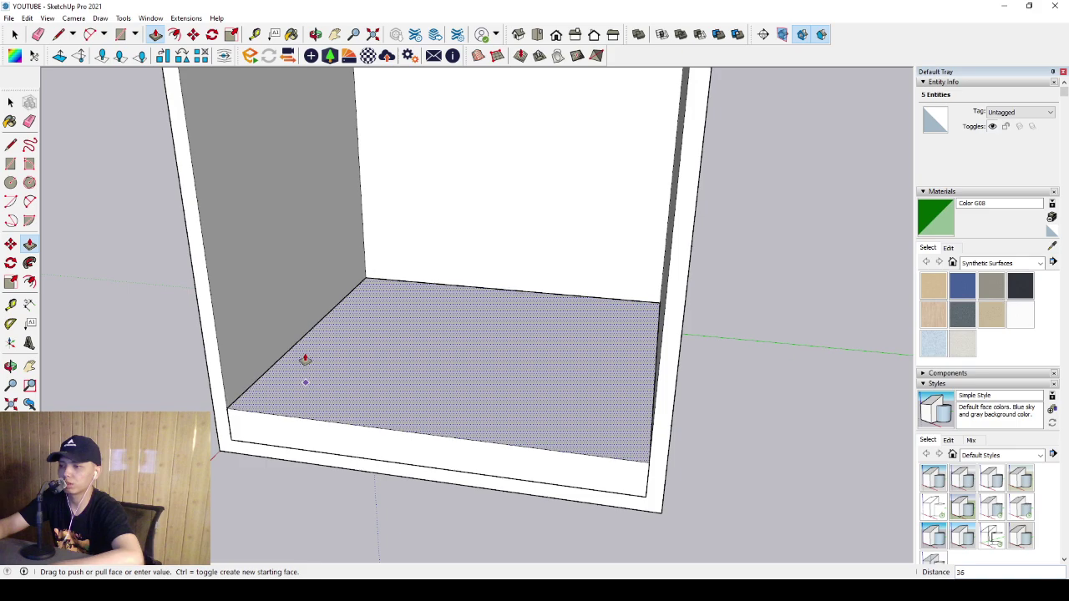
text(8)
key(Return)
key(space)
triple_click(325, 407)
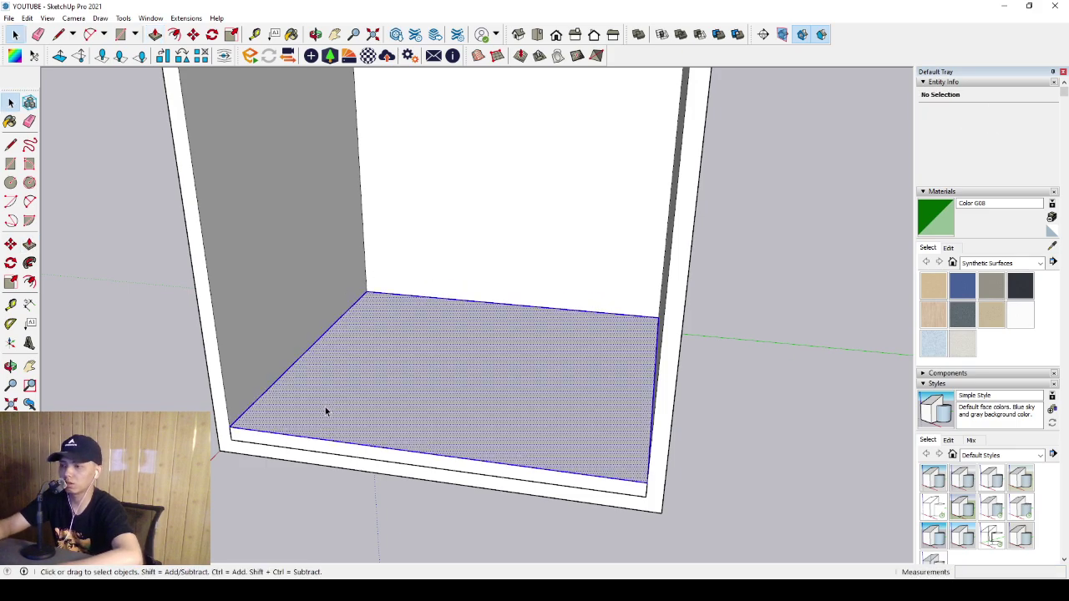
key(g)
mouse_move(357, 325)
middle_down()
mouse_move(310, 381)
mouse_move(317, 392)
middle_up()
- Move the shelf slab up to mid-height, 236 above the cabinet floor
key(m)
scroll(265, 413, up, 2)
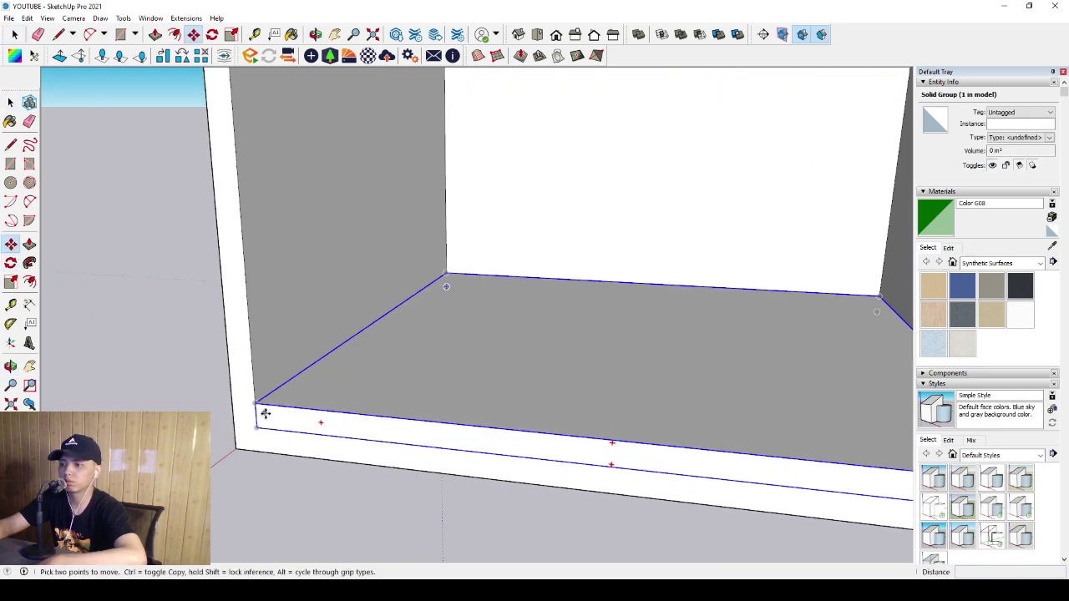
click(256, 417)
scroll(250, 376, down, 3)
scroll(239, 334, down, 2)
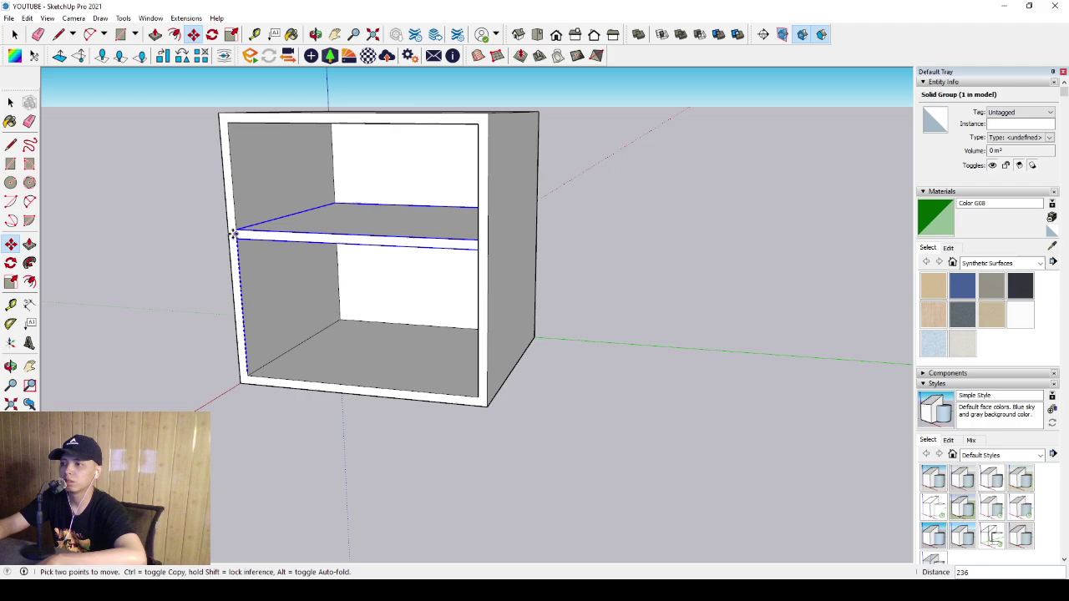
click(238, 253)
key(space)
scroll(246, 257, up, 2)
scroll(255, 266, up, 2)
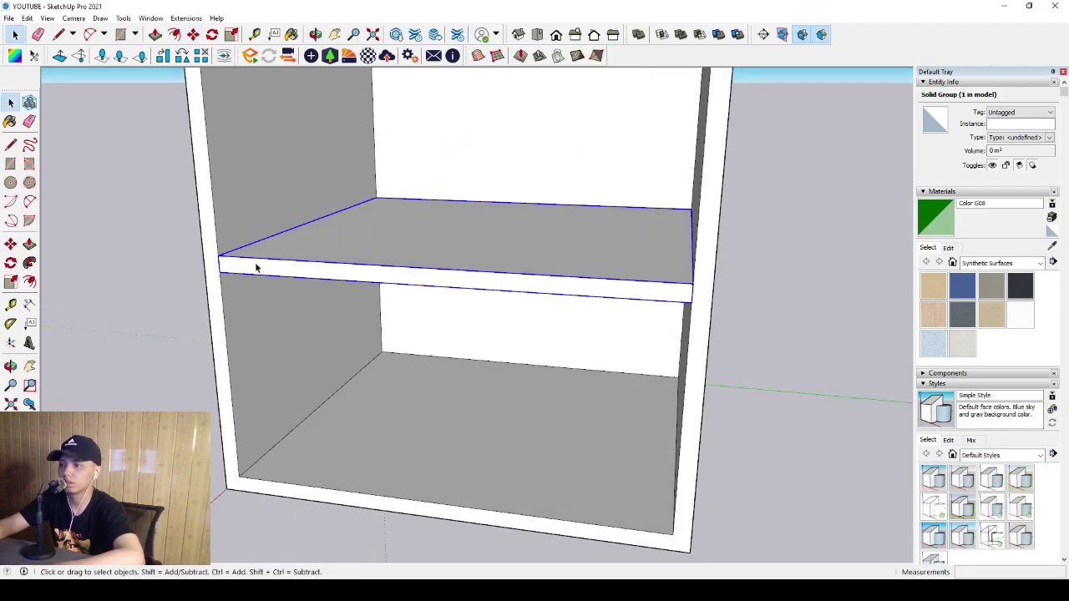
scroll(259, 272, down, 2)
mouse_move(281, 269)
middle_down()
mouse_move(320, 303)
mouse_move(546, 269)
mouse_move(289, 288)
middle_up()
mouse_move(566, 267)
middle_down()
mouse_move(376, 317)
mouse_move(365, 342)
mouse_move(359, 334)
middle_up()
- Start a rectangle at the shelf's front-right corner, then cancel it
click(10, 164)
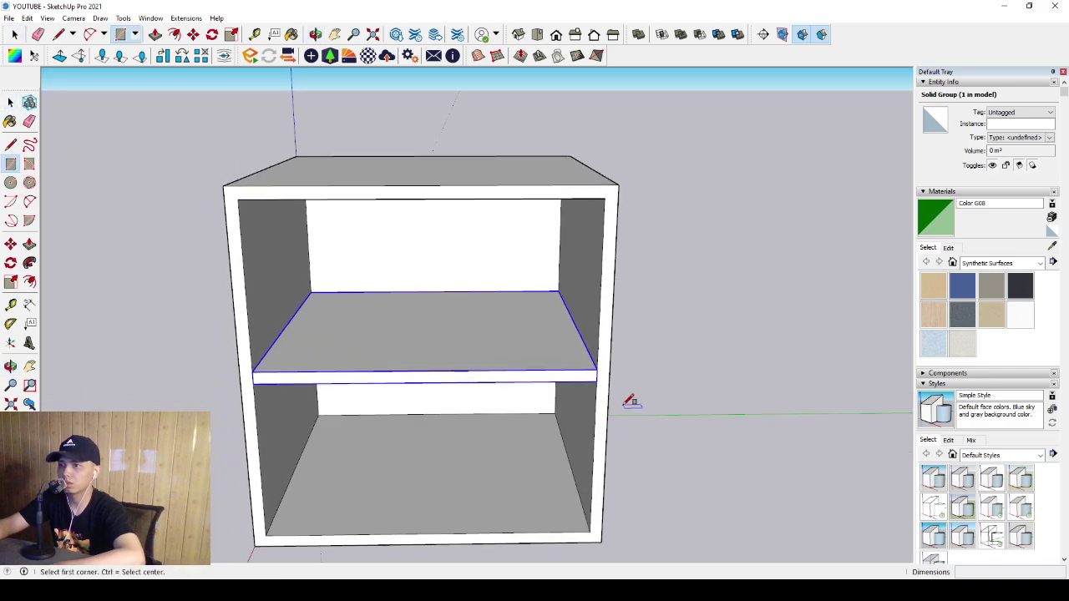
click(598, 368)
scroll(368, 307, up, 1)
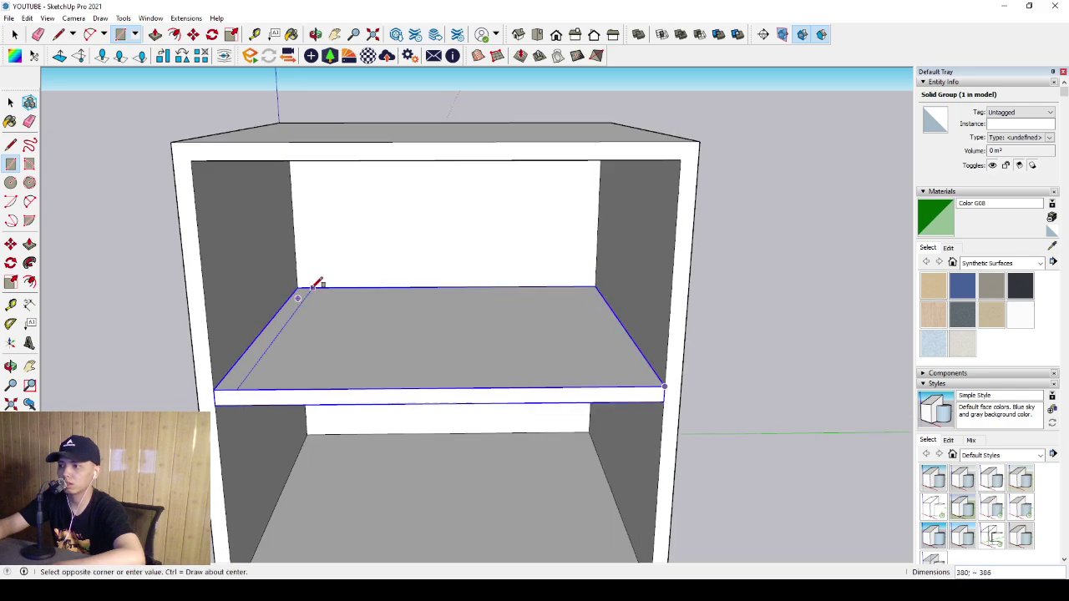
key(space)
scroll(353, 321, down, 1)
- Edit the shelf group and pull its top face up nearly to the cabinet top
click(382, 332)
double_click(382, 330)
scroll(371, 342, up, 1)
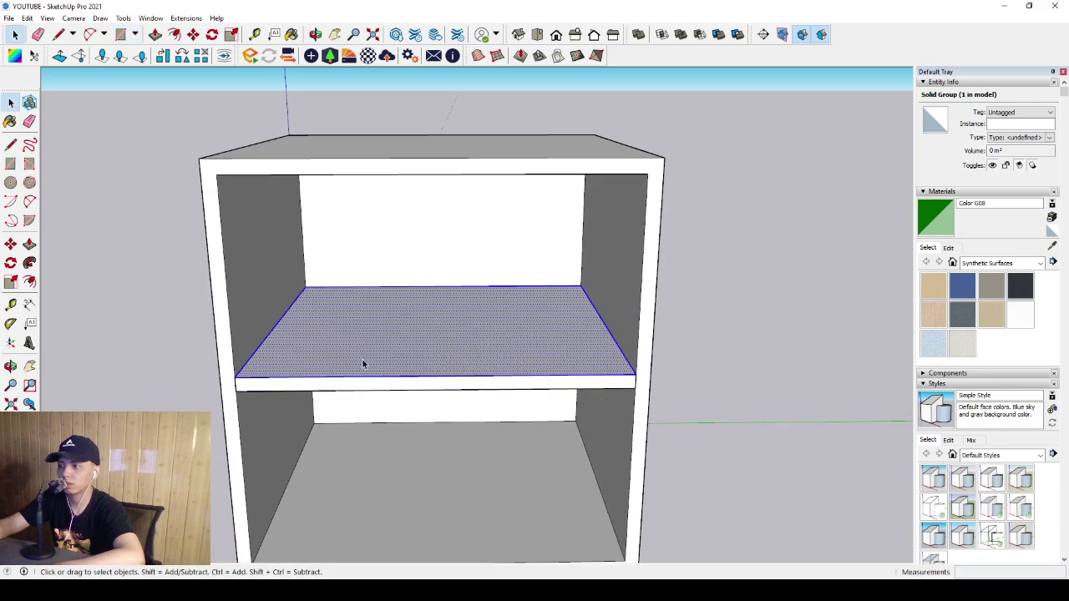
scroll(363, 359, up, 1)
scroll(281, 344, up, 1)
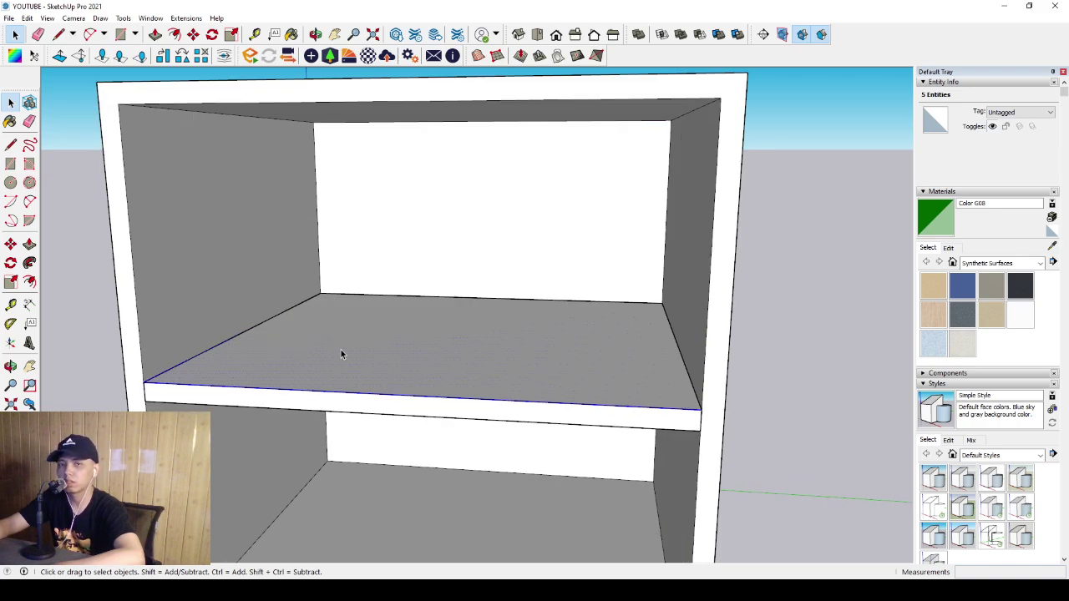
scroll(177, 294, down, 2)
key(p)
click(319, 364)
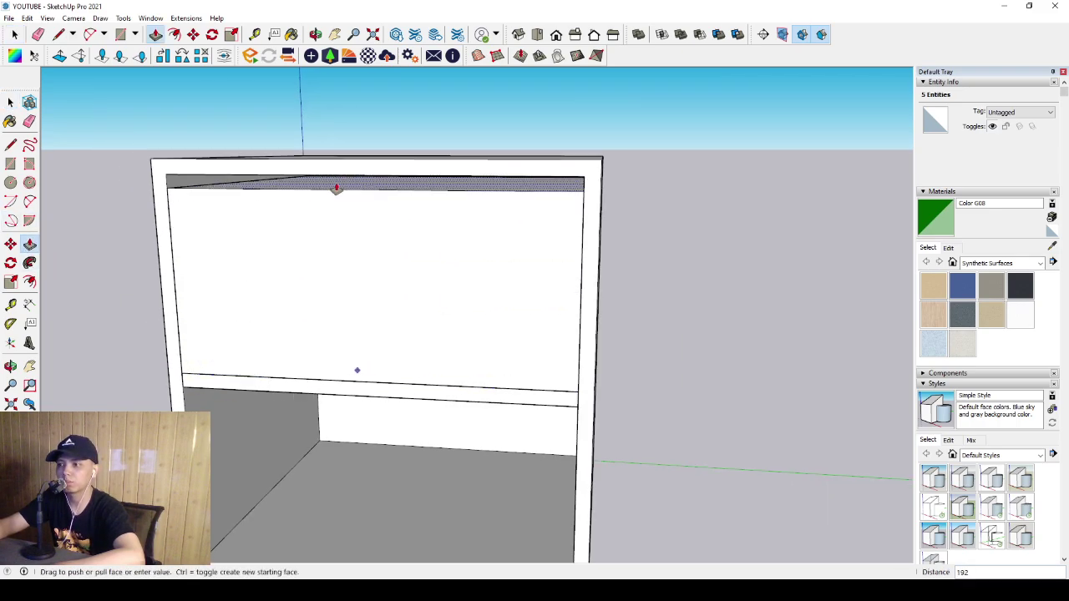
click(353, 182)
key(space)
scroll(376, 217, down, 2)
middle_drag(394, 241, 342, 300)
- Group the upper block and slide it forward out of the cabinet like an open drawer
triple_click(341, 301)
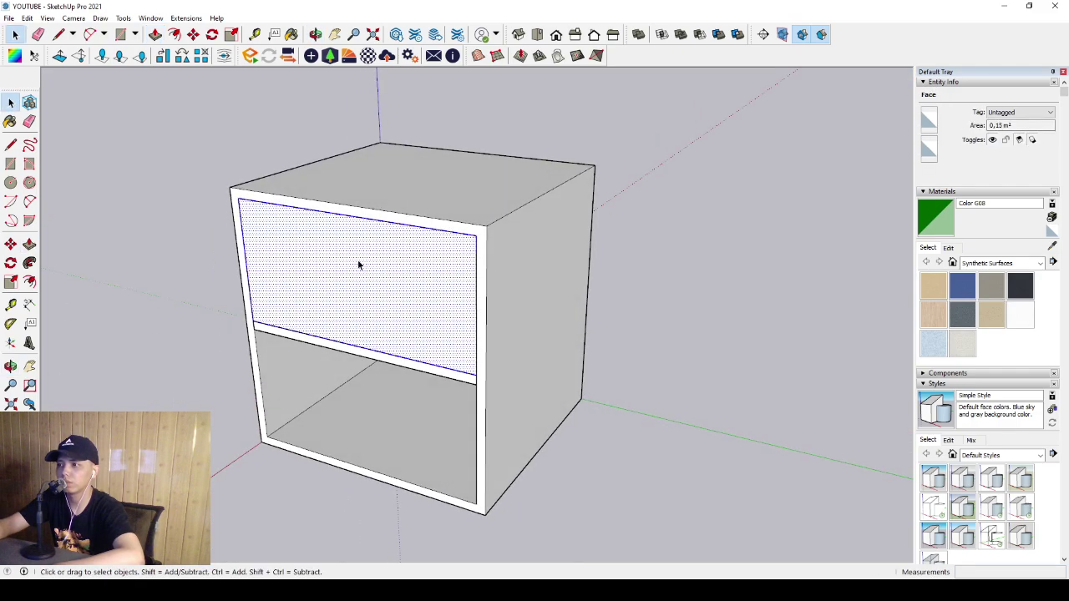
key(ctrl+g)
middle_drag(393, 357, 414, 343)
key(m)
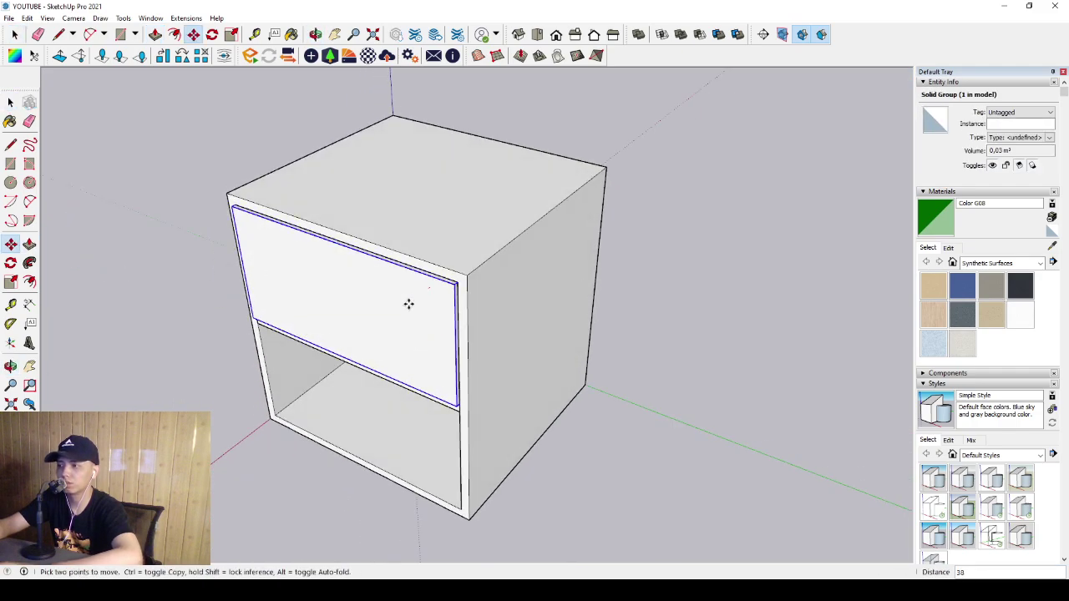
click(408, 303)
scroll(351, 350, down, 2)
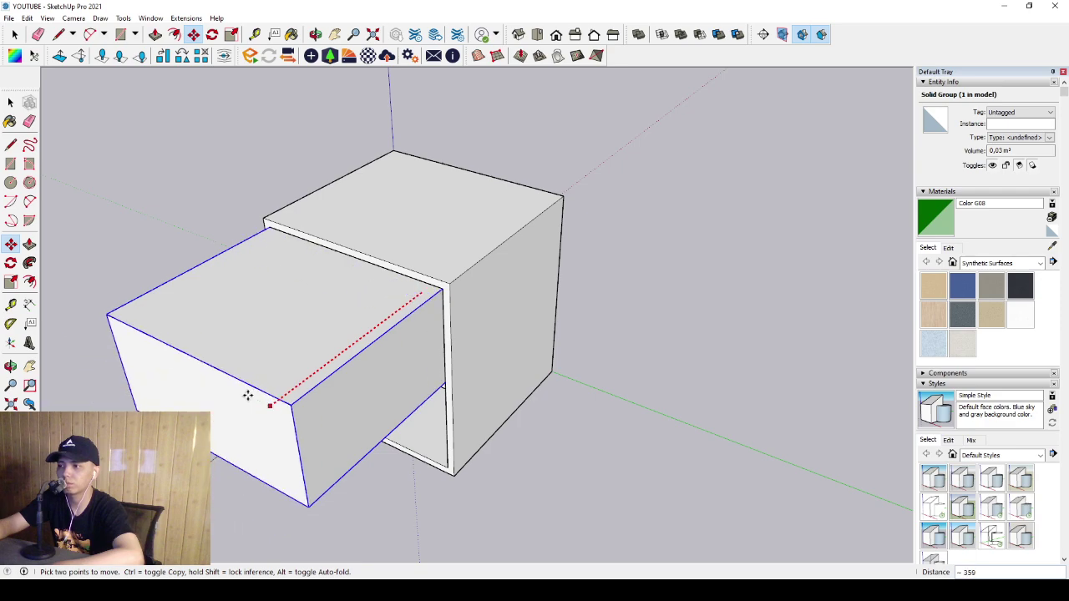
click(242, 400)
key(space)
- Enter the drawer group and select its top face
scroll(279, 382, up, 2)
mouse_move(279, 382)
shift+middle_down()
mouse_move(306, 358)
mouse_move(461, 358)
shift+middle_up()
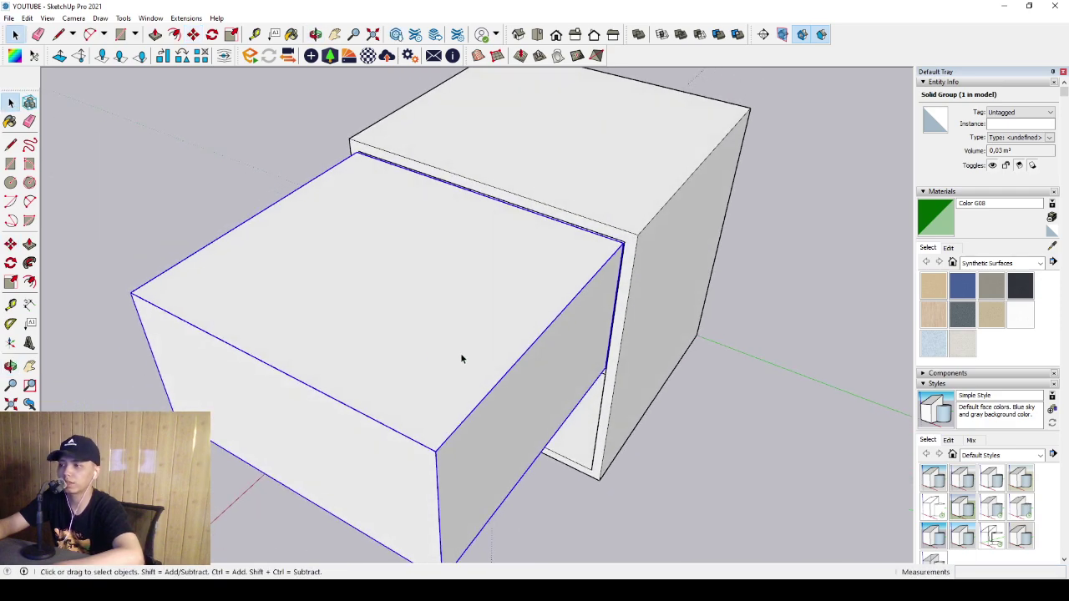
scroll(430, 375, down, 1)
double_click(537, 269)
scroll(537, 268, up, 1)
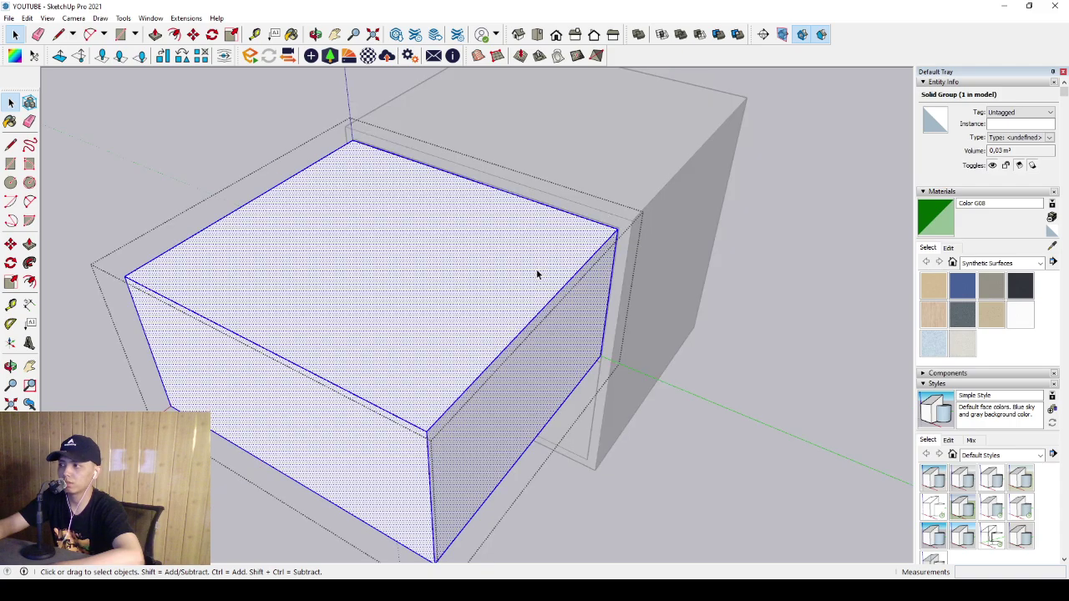
click(549, 241)
- Inset the drawer's top face outline by 15
key(t)
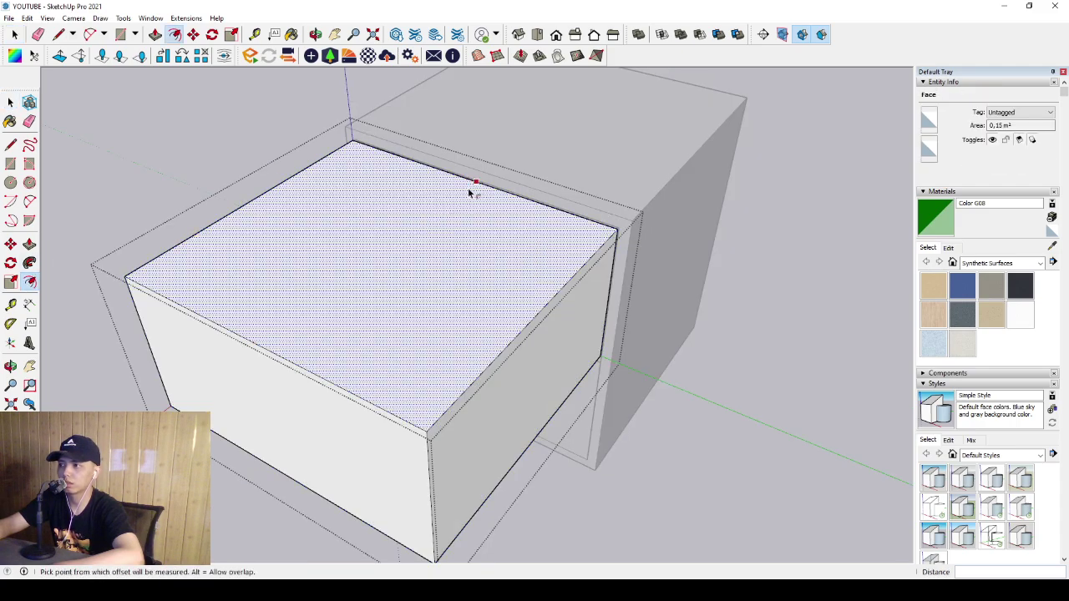
click(469, 191)
text(15)
key(Return)
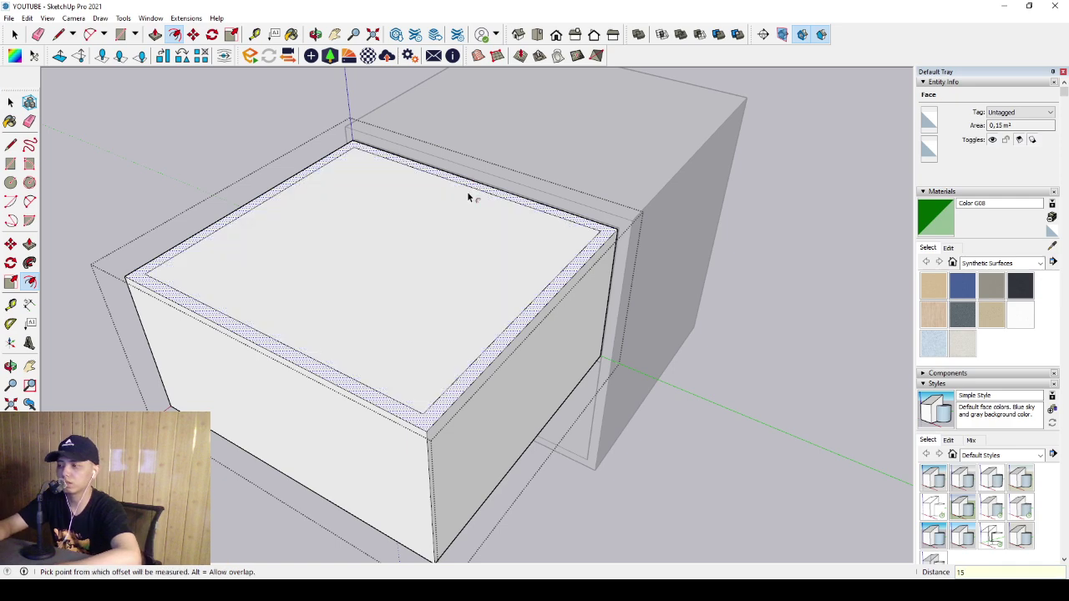
key(space)
- Push the inner top face down 180 to hollow out the drawer
click(432, 303)
key(p)
click(480, 286)
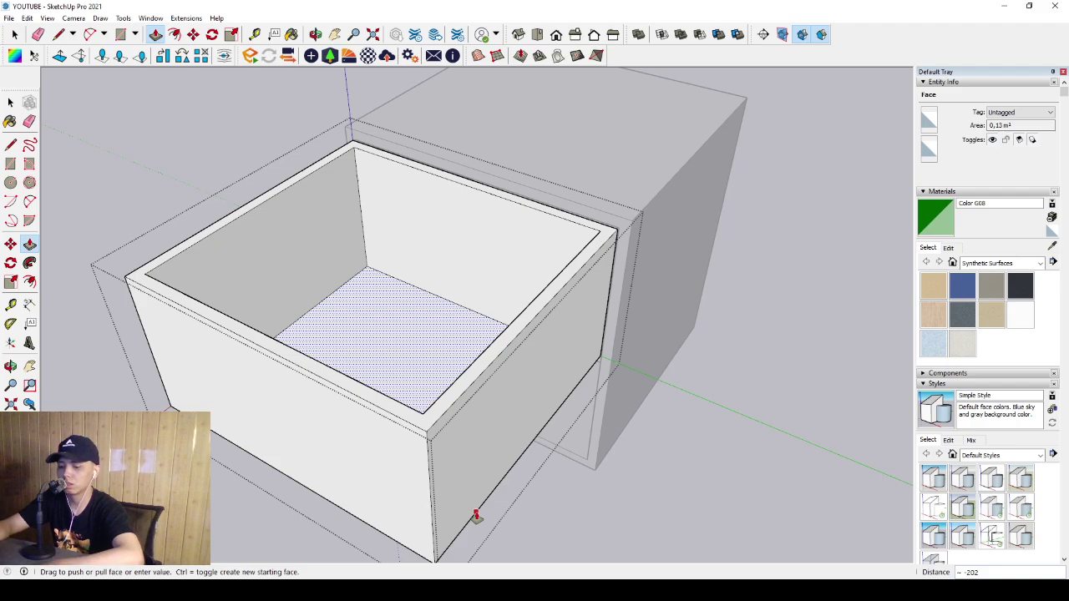
key(Return)
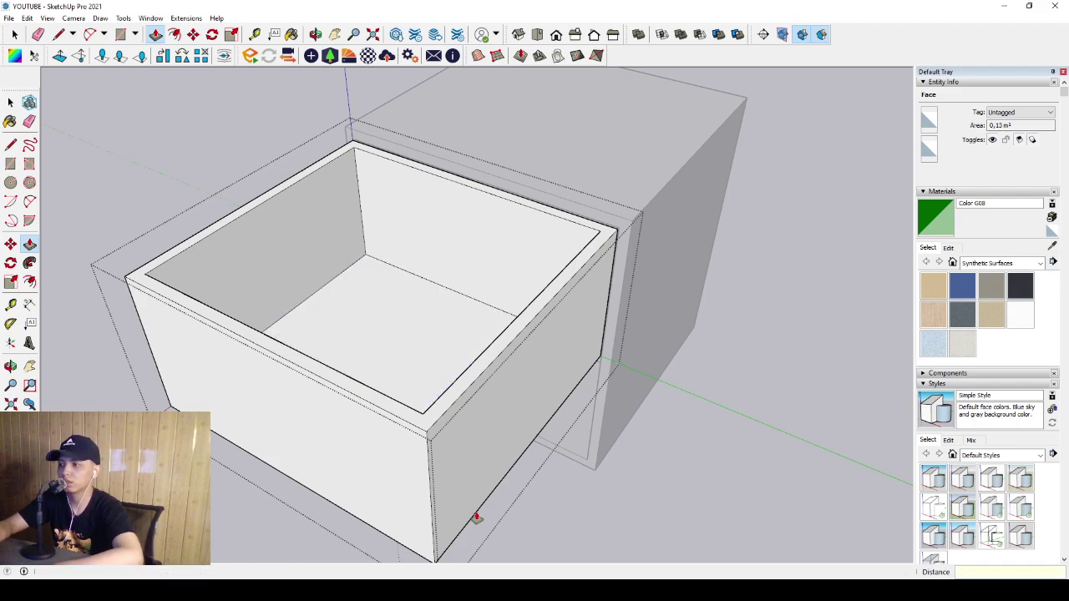
key(space)
middle_drag(329, 342, 253, 257)
scroll(253, 257, up, 3)
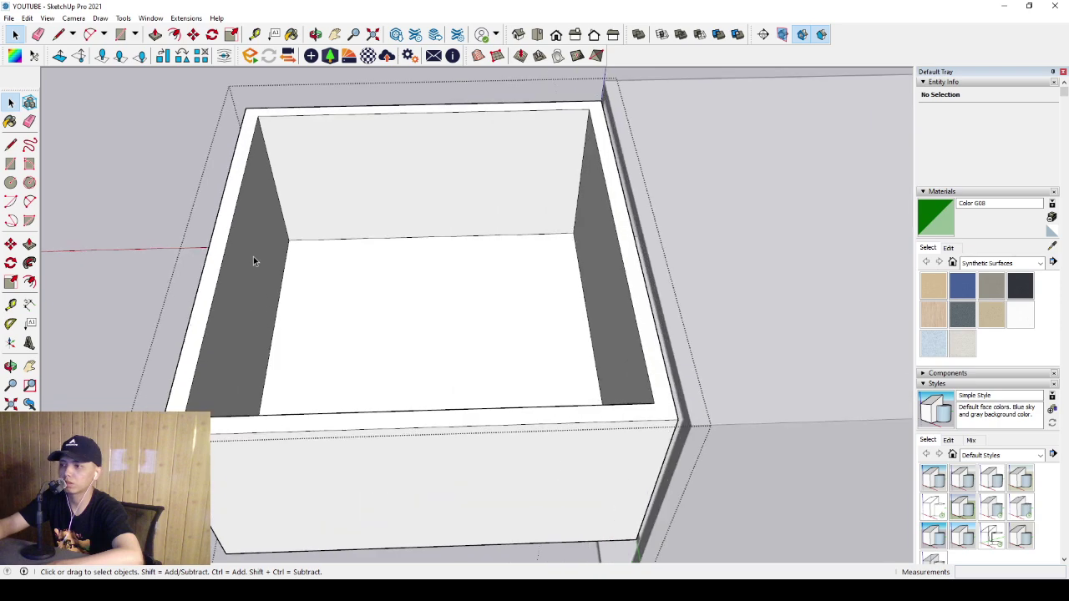
- Push the drawer's left inner wall 15
key(p)
click(281, 230)
text(5)
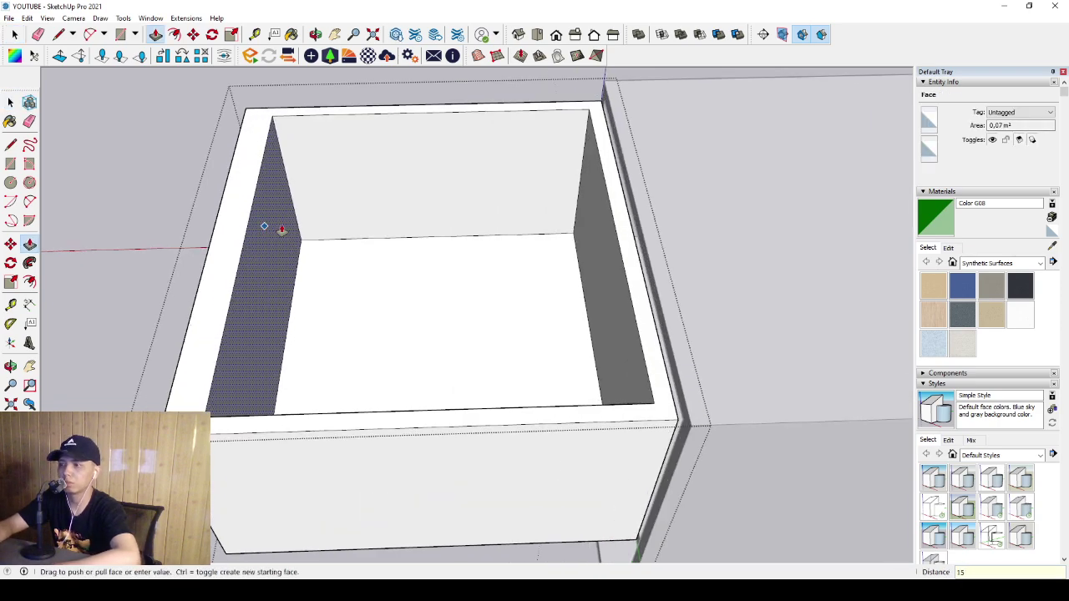
key(Return)
scroll(234, 204, up, 3)
scroll(293, 192, up, 2)
scroll(292, 192, down, 5)
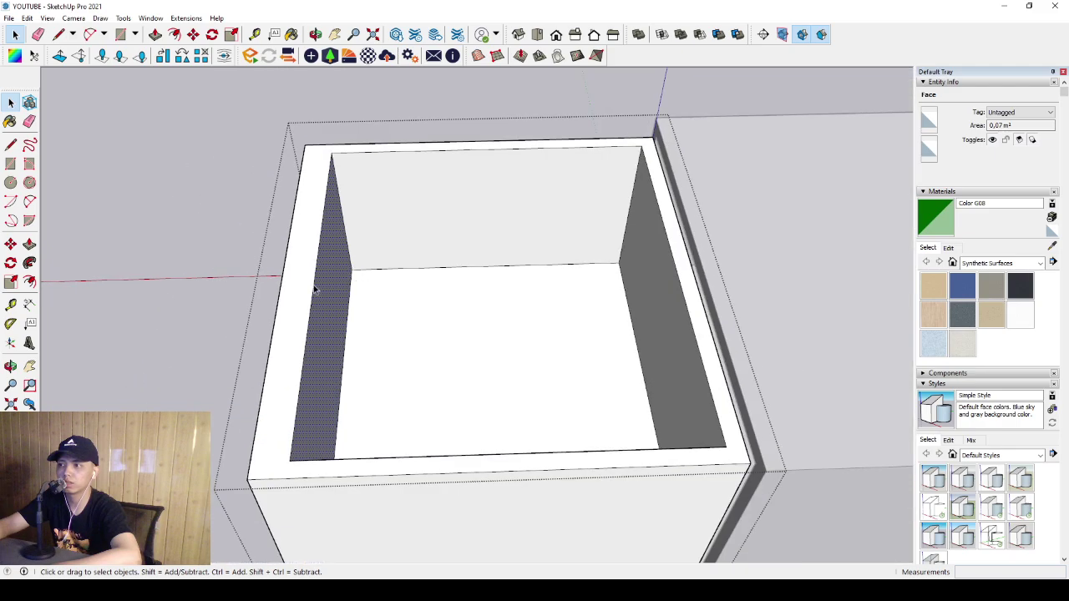
mouse_move(310, 287)
middle_down()
mouse_move(326, 358)
mouse_move(472, 410)
mouse_move(375, 326)
middle_up()
- Draw a rectangle on the drawer front for the handle slot
key(r)
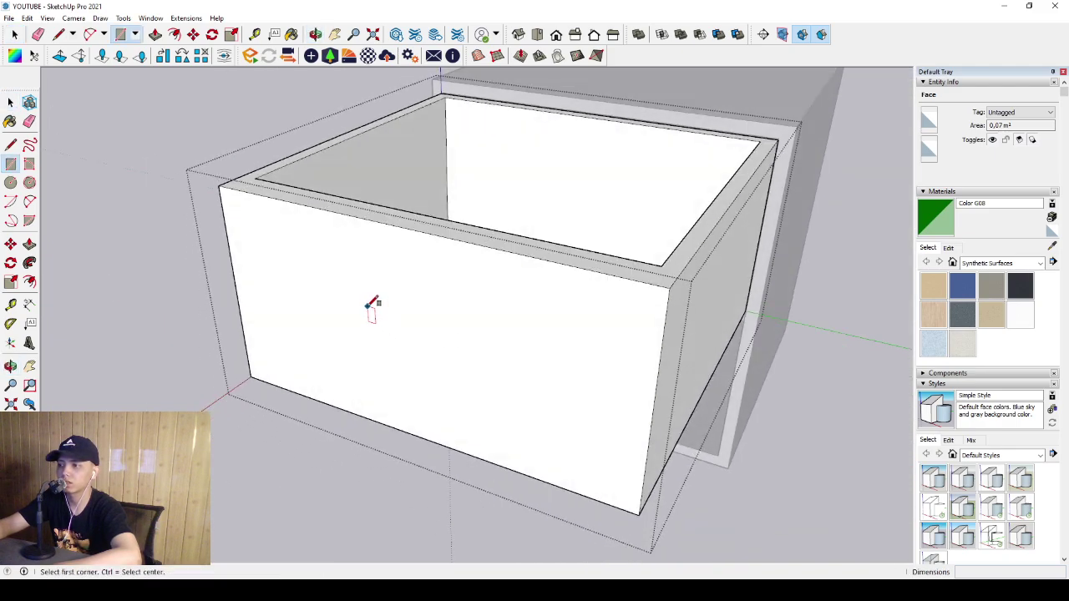
click(365, 305)
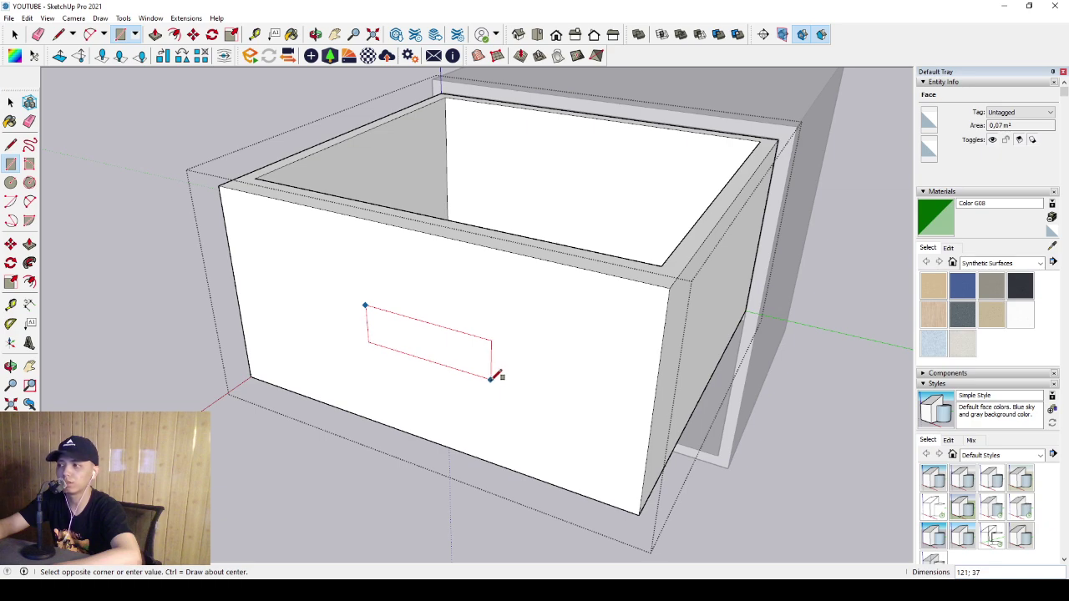
click(491, 377)
key(space)
scroll(443, 347, up, 2)
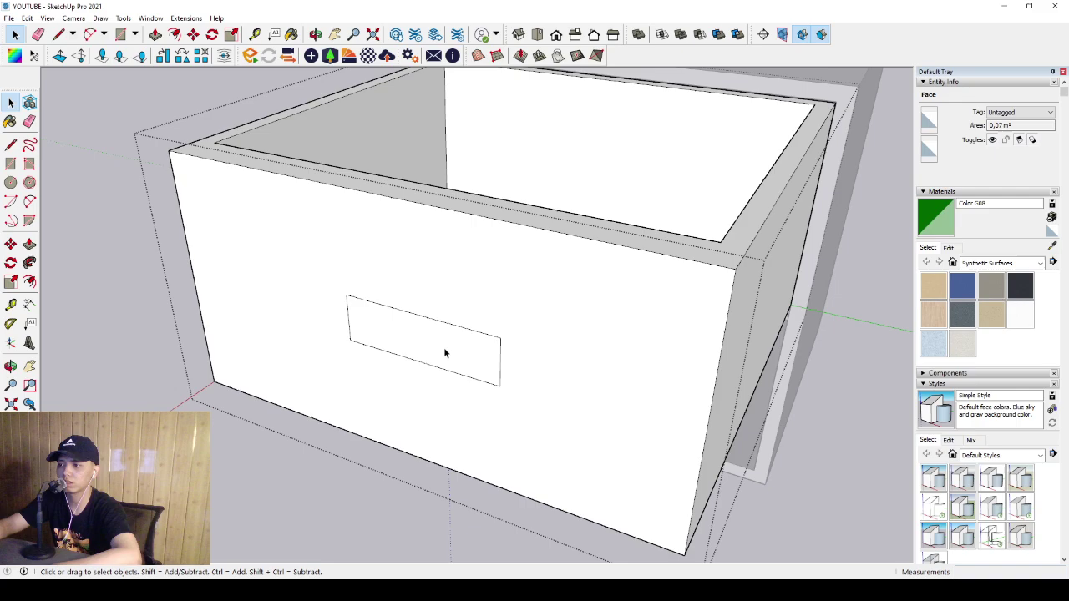
scroll(378, 367, up, 2)
- Push the handle slot face 15 into the drawer front
click(344, 361)
scroll(355, 355, up, 2)
scroll(355, 355, up, 2)
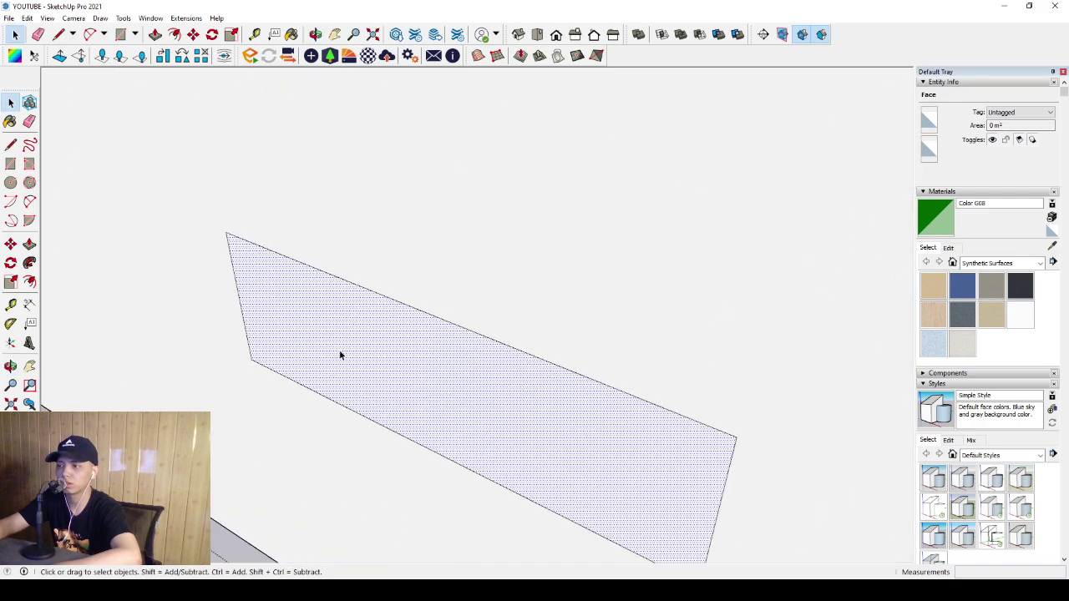
scroll(340, 355, down, 2)
click(29, 244)
click(382, 338)
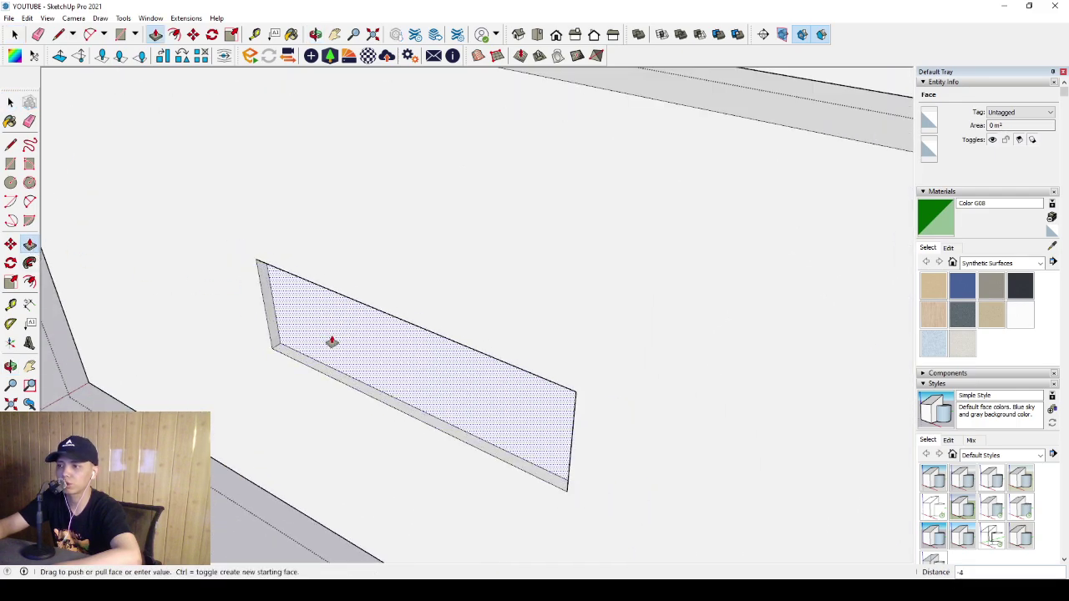
text(15)
key(Return)
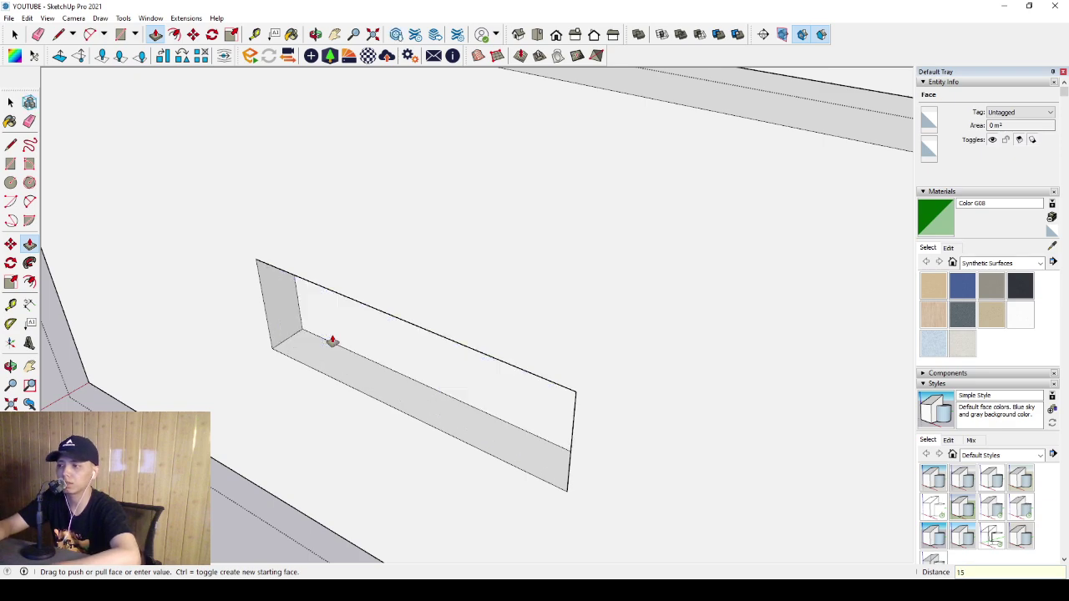
key(space)
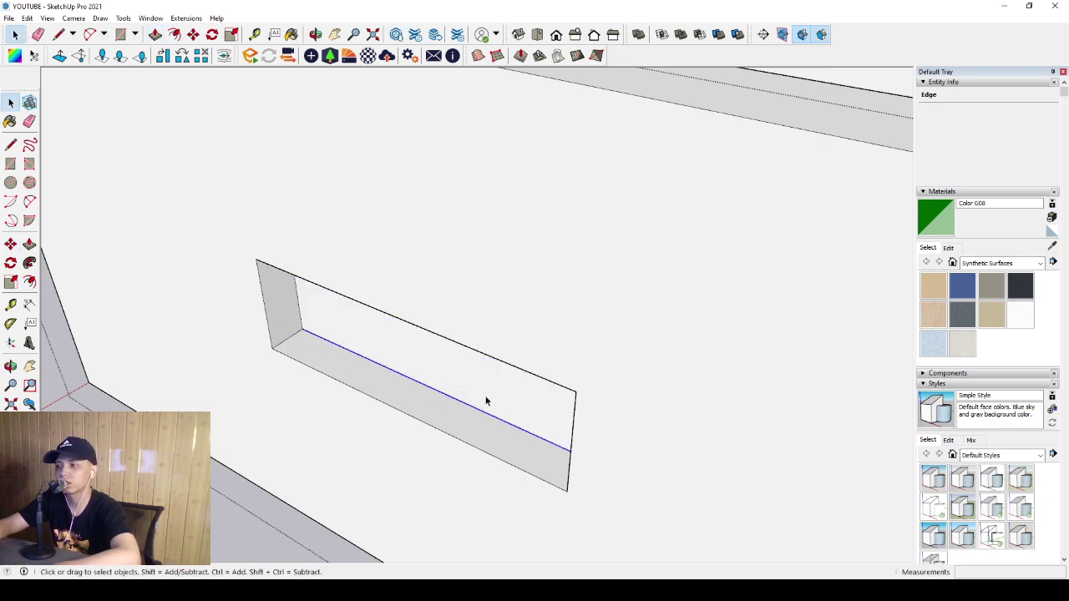
scroll(382, 365, up, 3)
scroll(286, 303, up, 1)
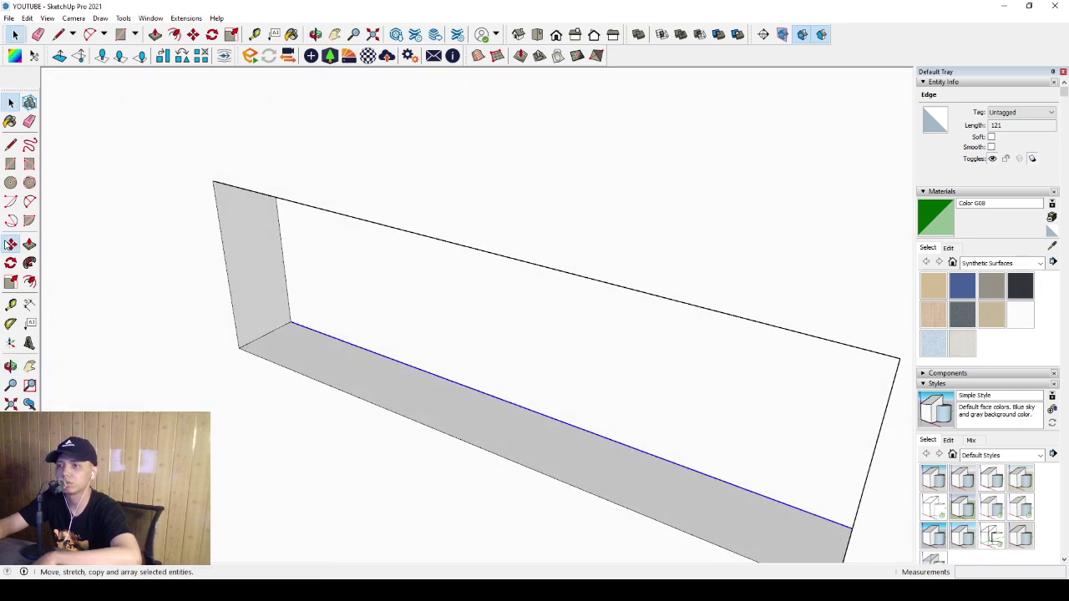
- Move the slot's bottom inner edge down 8 to form a sloped lip
click(10, 244)
click(290, 322)
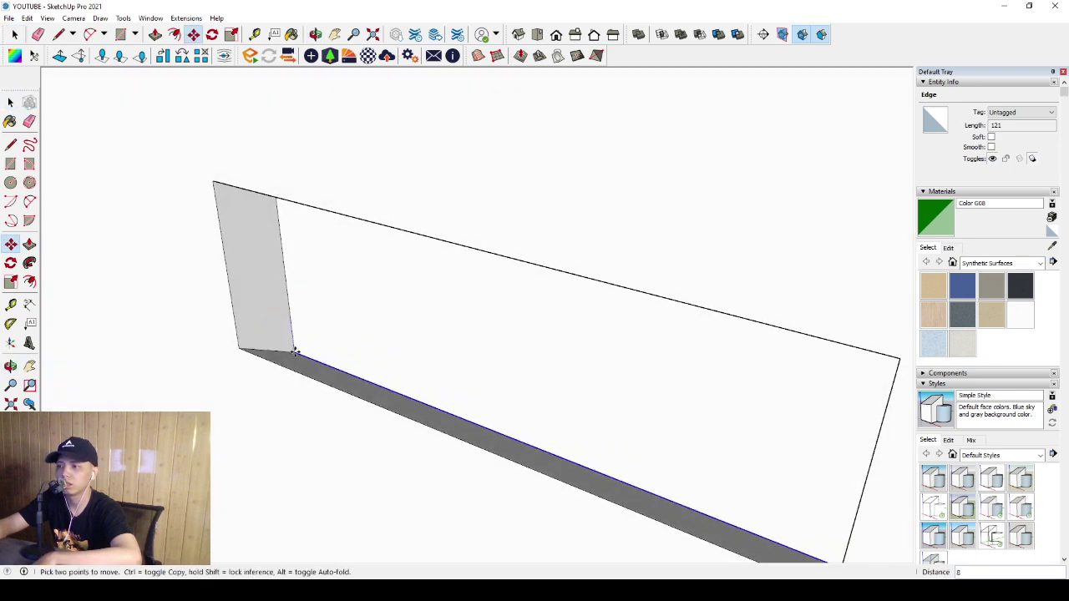
click(294, 351)
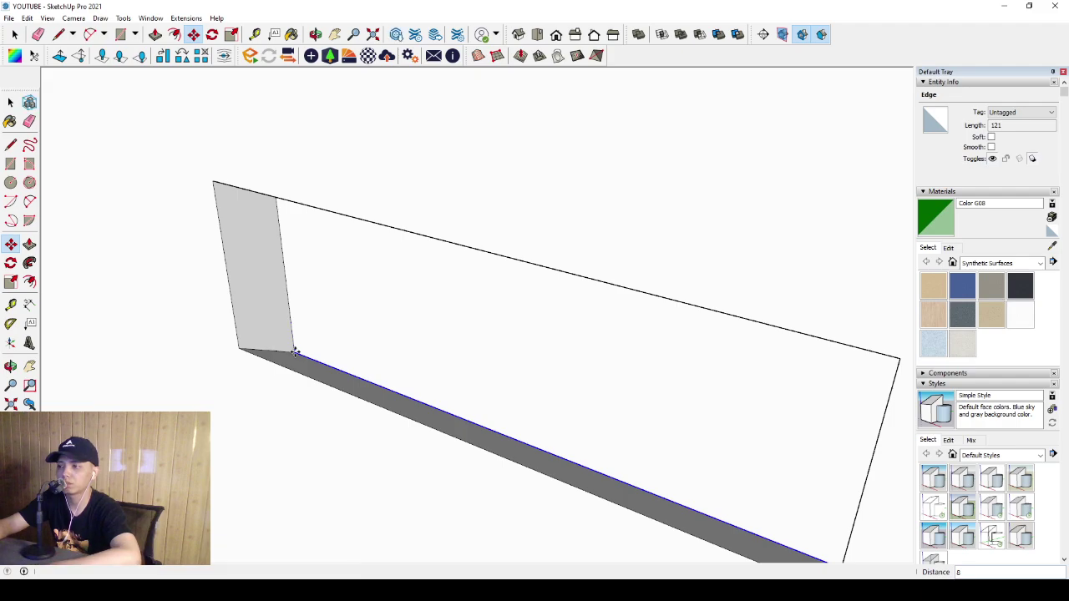
key(space)
scroll(336, 359, down, 3)
scroll(334, 330, down, 2)
- Copy the slotted drawer from its top corner and place the copy directly below the first
middle_drag(336, 334, 318, 372)
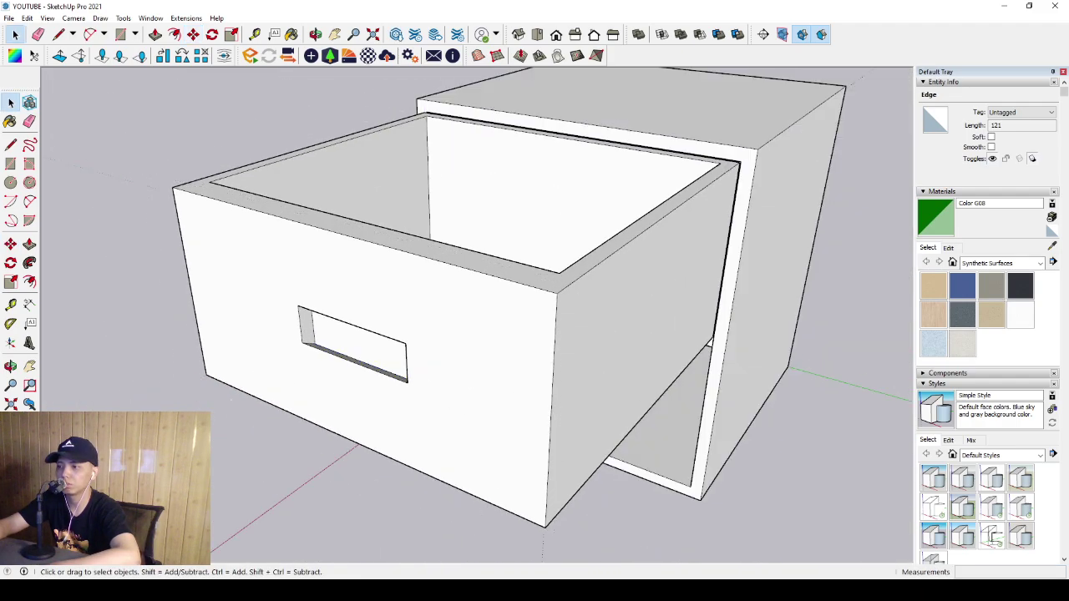
scroll(312, 381, up, 3)
scroll(396, 403, up, 2)
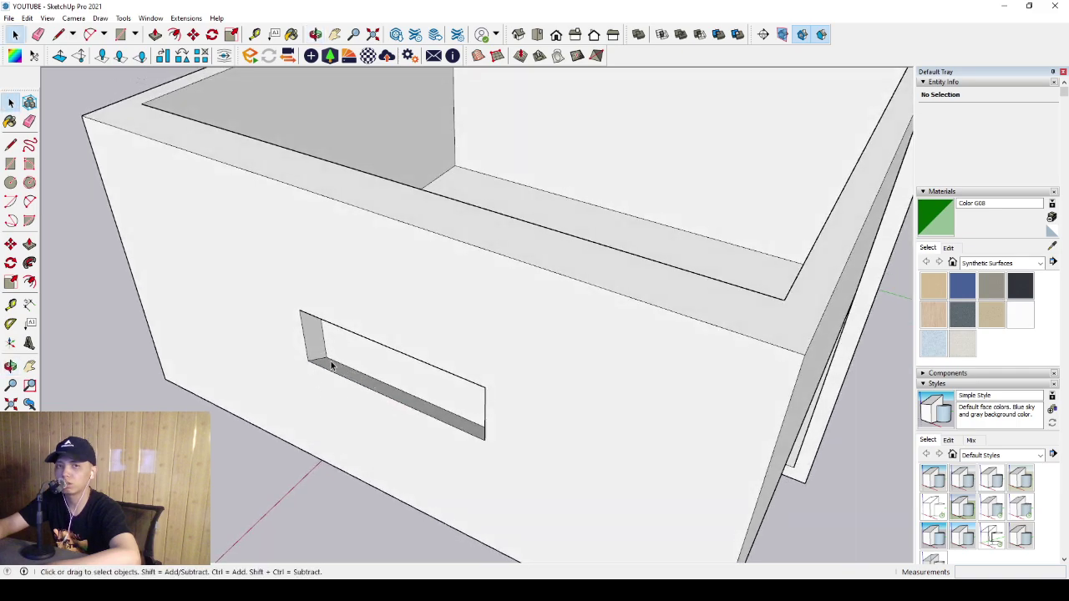
scroll(433, 412, down, 4)
scroll(393, 357, down, 2)
mouse_move(417, 374)
middle_down()
mouse_move(460, 289)
mouse_move(478, 334)
mouse_move(489, 320)
mouse_move(461, 317)
middle_up()
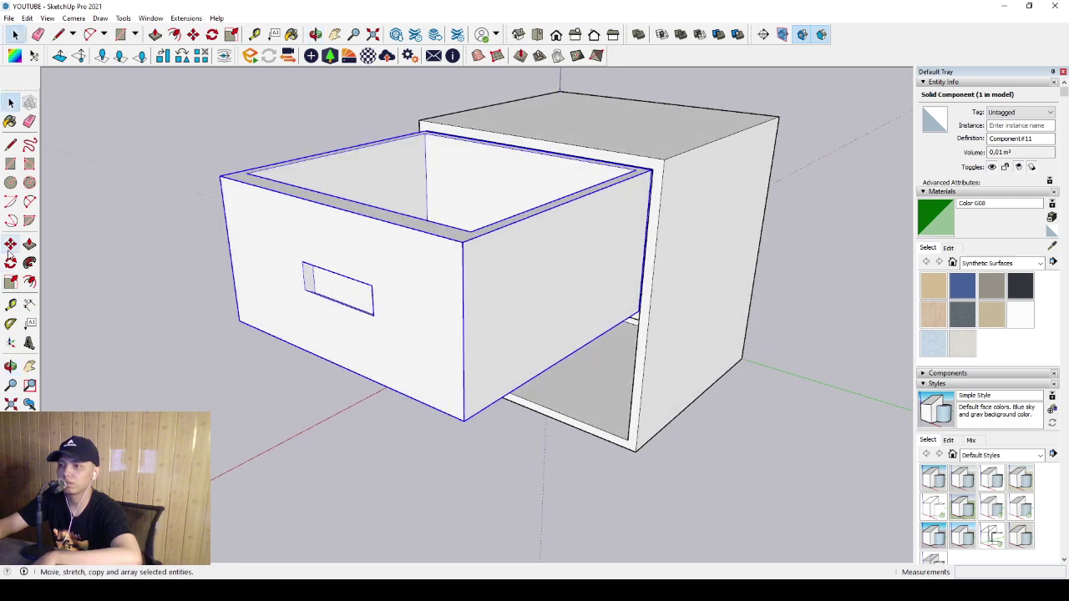
click(10, 248)
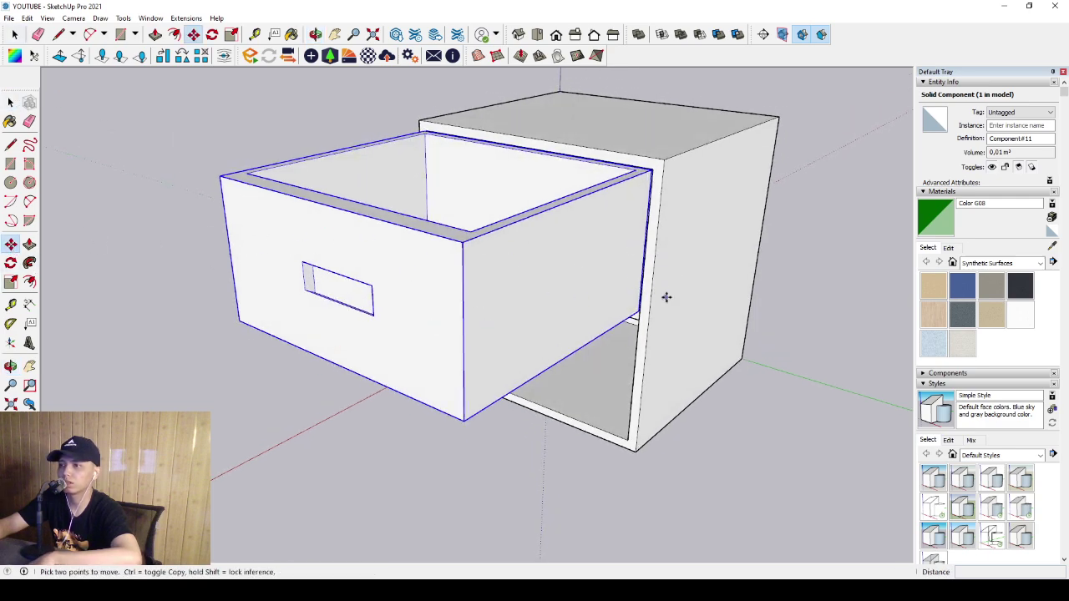
scroll(642, 185, up, 1)
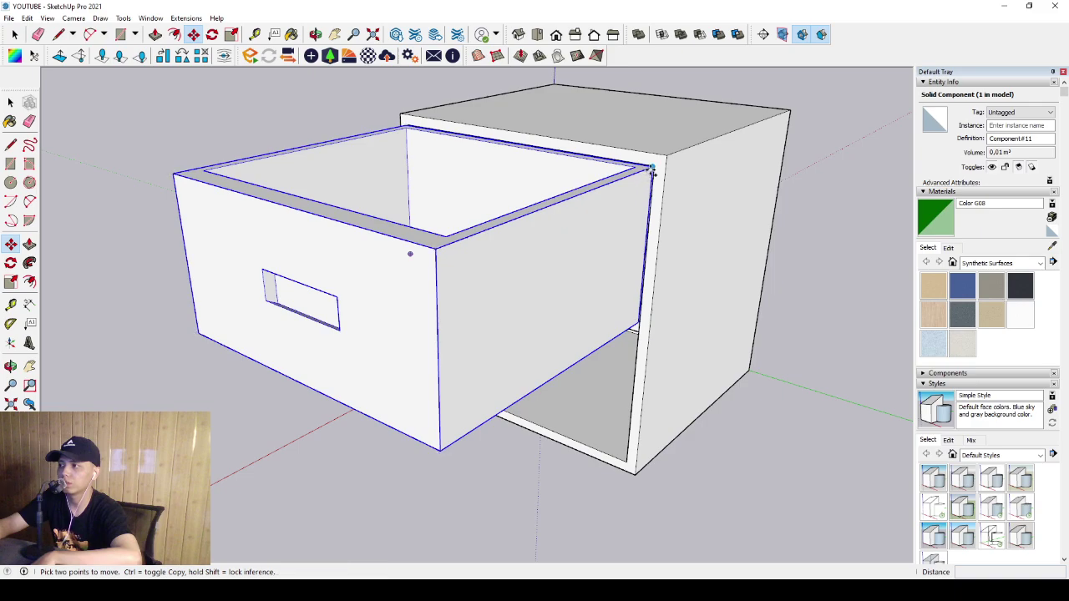
click(652, 171)
key(ctrl)
scroll(639, 222, up, 3)
scroll(634, 351, up, 3)
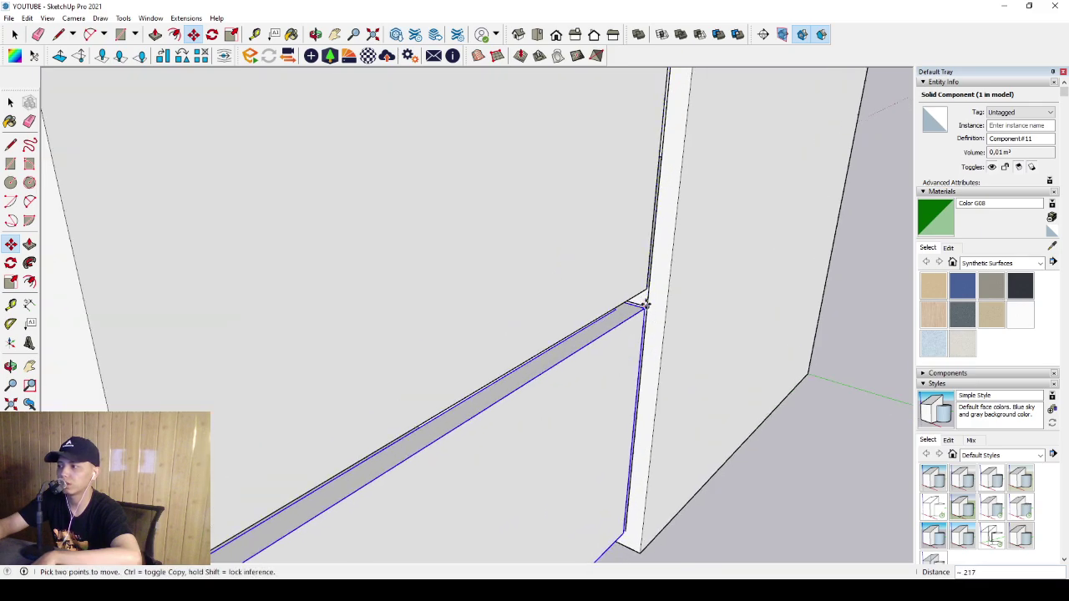
scroll(644, 305, down, 5)
key(space)
- Select both drawers and slide them flush into the cabinet
click(514, 281)
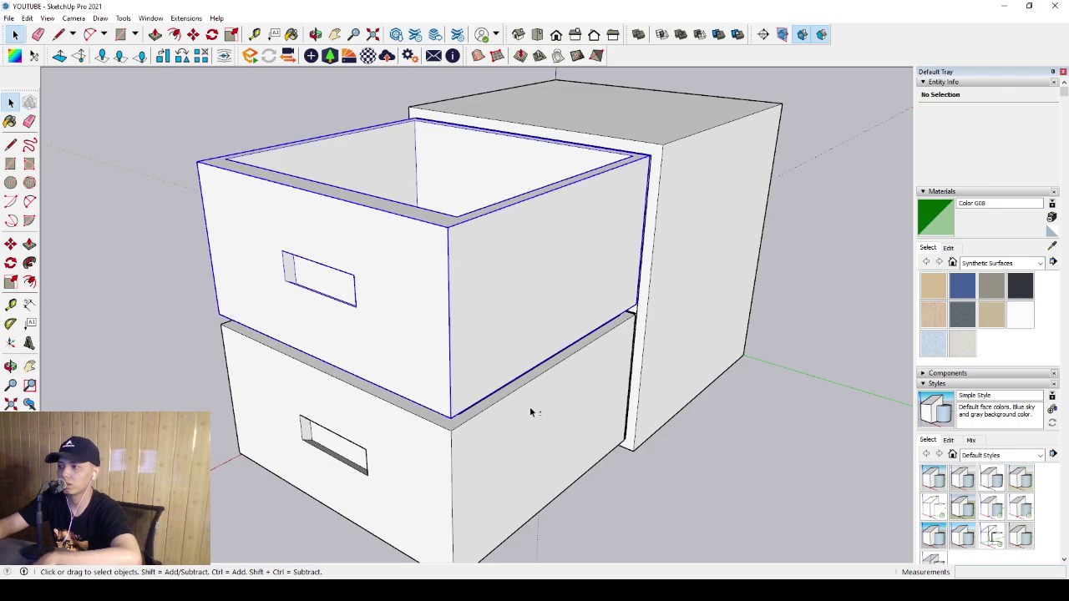
shift+click(531, 412)
middle_drag(531, 411, 508, 318)
key(m)
click(414, 341)
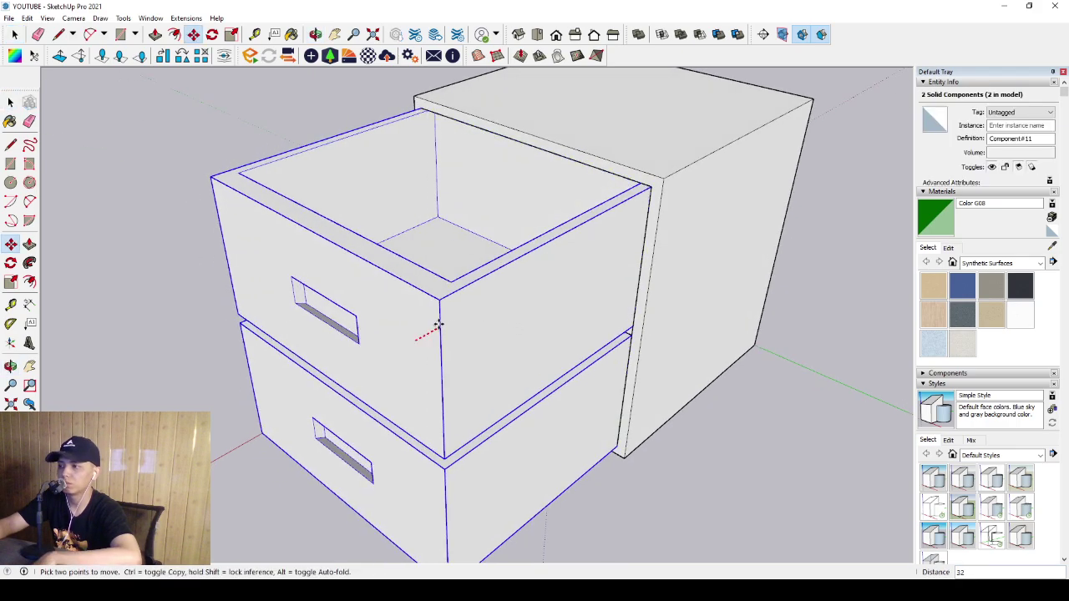
key(space)
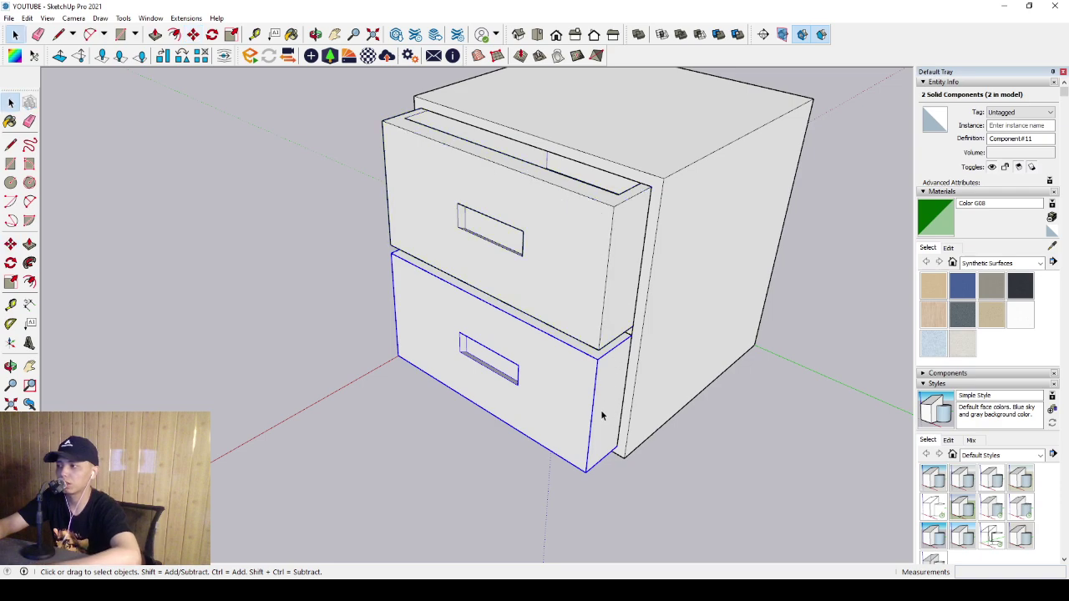
shift+middle_drag(601, 414, 448, 387)
key(m)
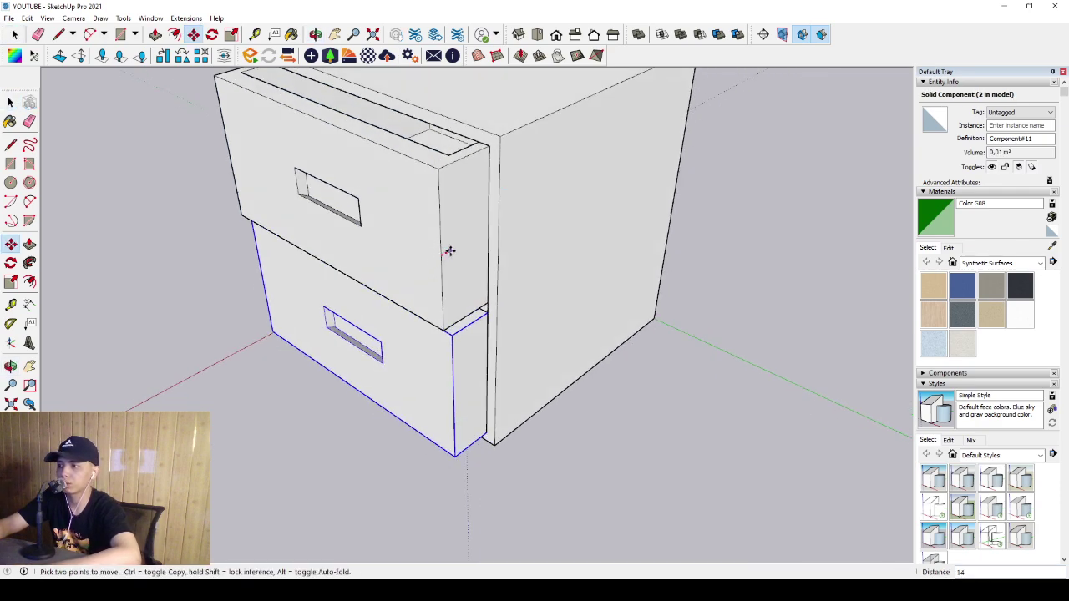
key(space)
key(m)
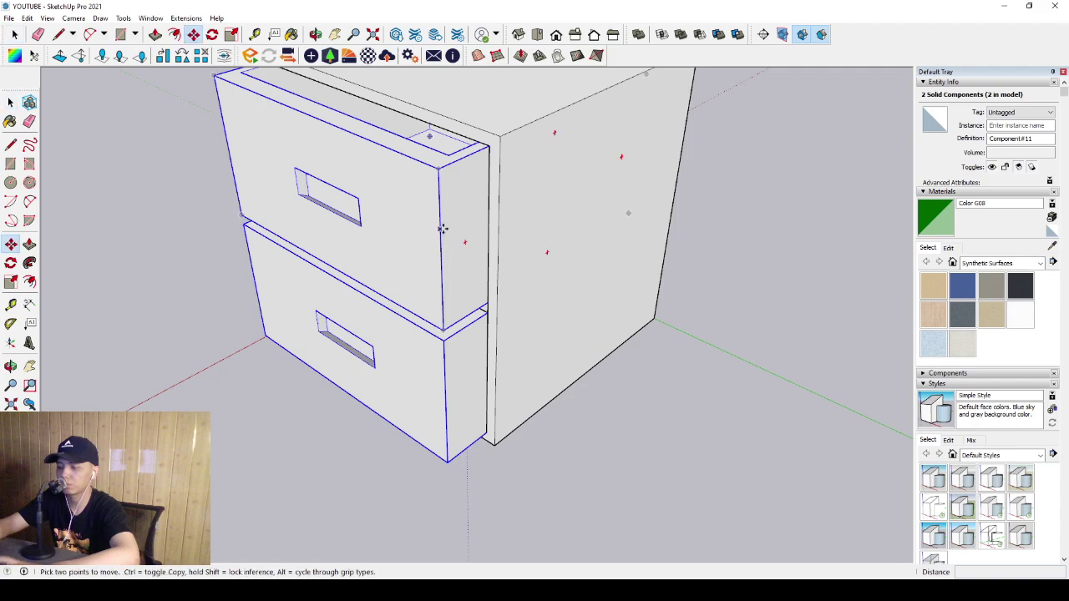
middle_drag(441, 228, 489, 203)
scroll(489, 203, down, 5)
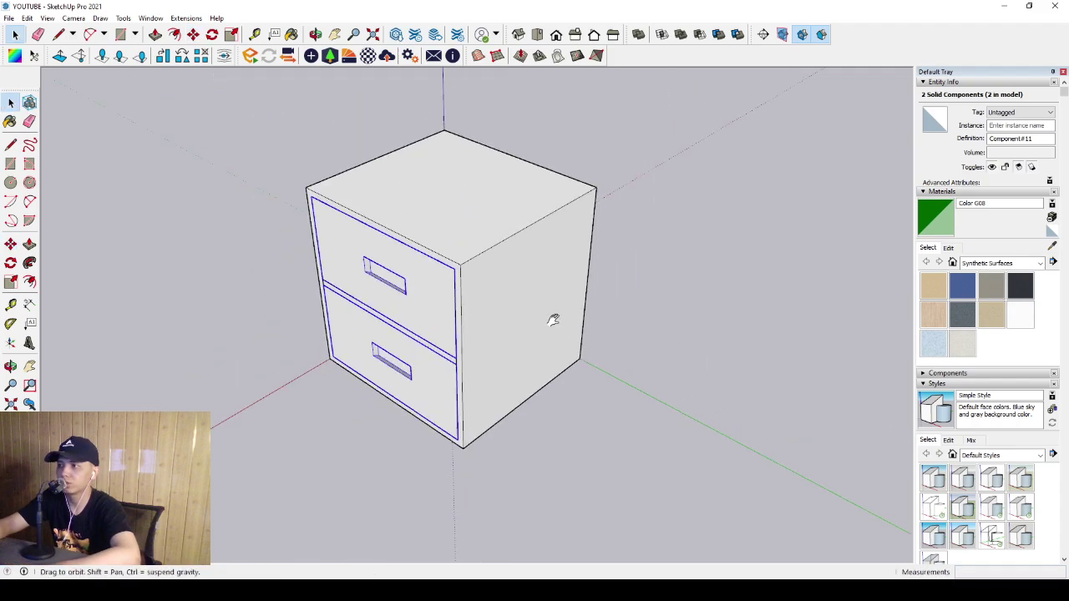
mouse_move(551, 317)
middle_down()
mouse_move(584, 317)
mouse_move(370, 306)
mouse_move(281, 362)
mouse_move(448, 365)
mouse_move(448, 336)
mouse_move(434, 321)
middle_up()
scroll(460, 336, up, 2)
- Pull the lower drawer out of the cabinet along the red axis
click(451, 324)
scroll(443, 313, up, 2)
scroll(432, 306, up, 2)
scroll(432, 305, up, 2)
scroll(432, 313, up, 1)
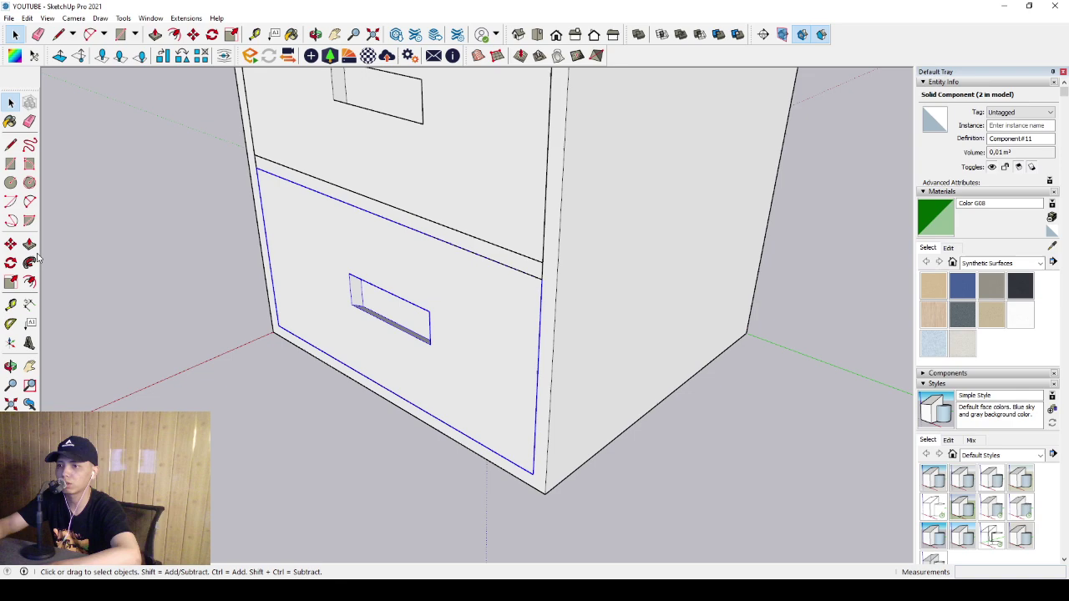
click(10, 244)
click(465, 292)
scroll(443, 304, down, 3)
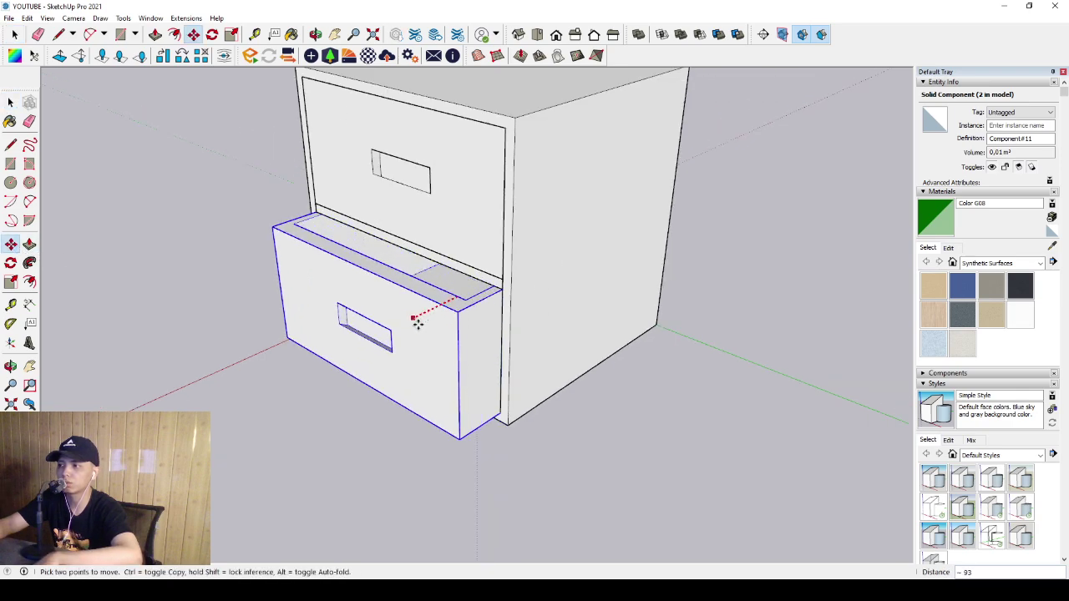
click(308, 363)
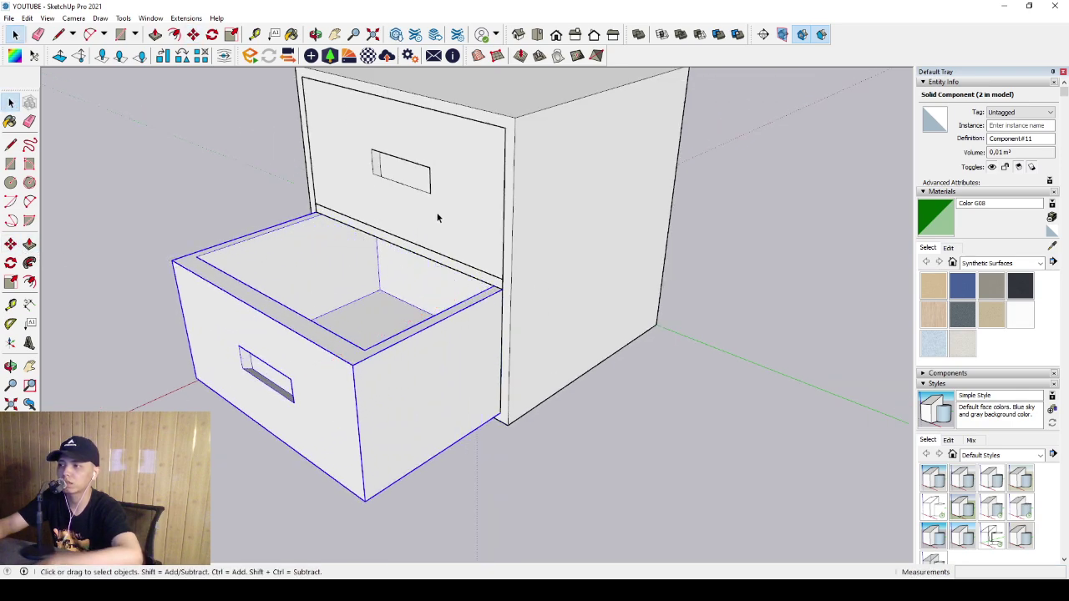
- Pull the upper drawer partly open, less than the lower one
scroll(455, 184, up, 2)
scroll(437, 262, up, 3)
click(437, 262)
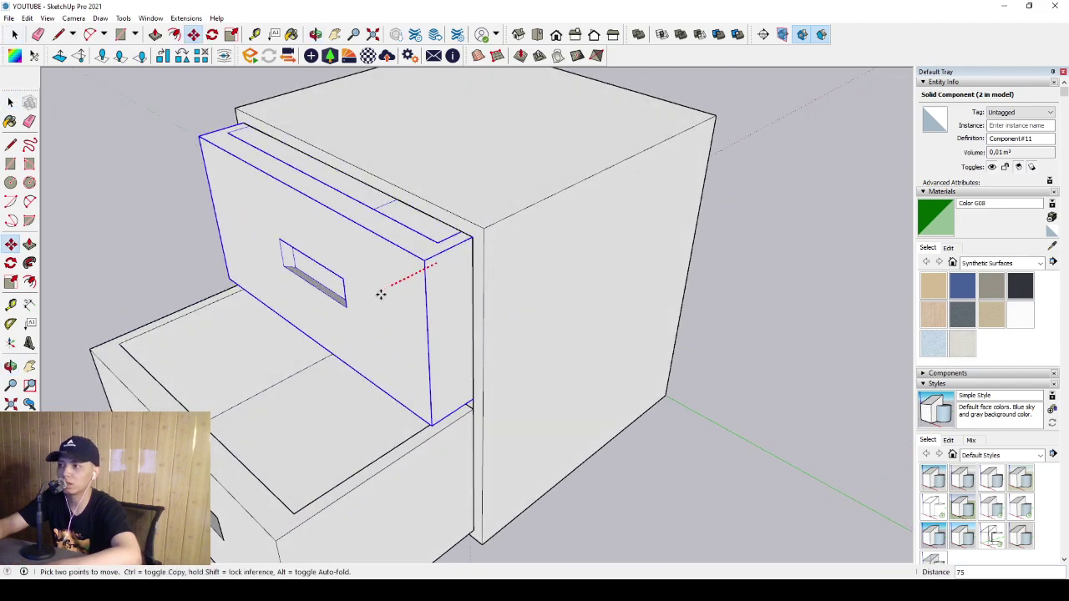
click(359, 297)
key(space)
scroll(446, 281, down, 4)
middle_drag(447, 282, 771, 266)
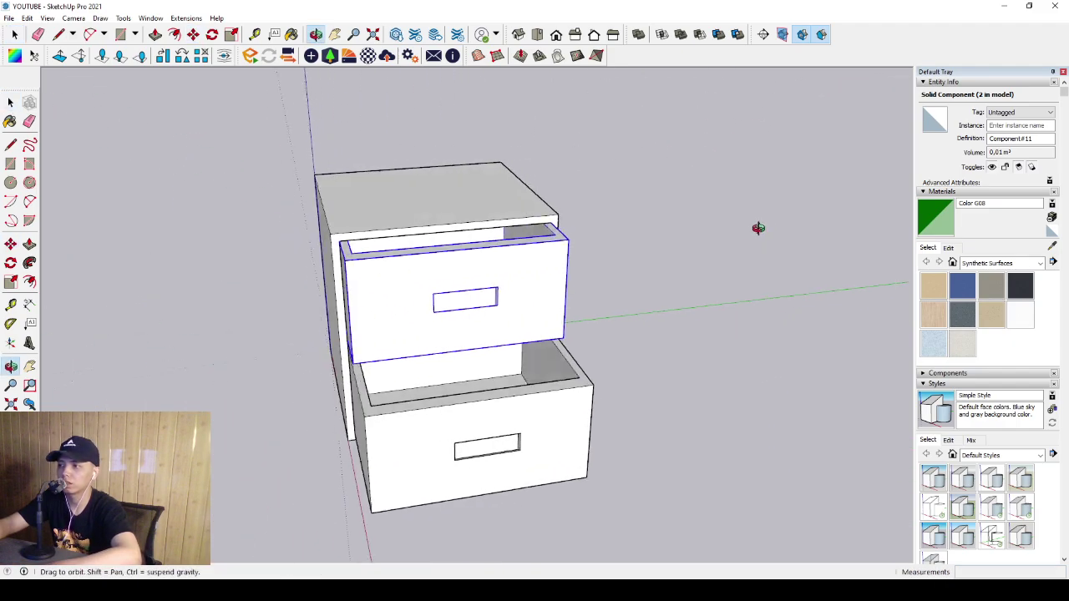
drag(199, 165, 641, 534)
- Paint all four nightstand components with the Formica Laminate Light wood material
scroll(410, 341, up, 3)
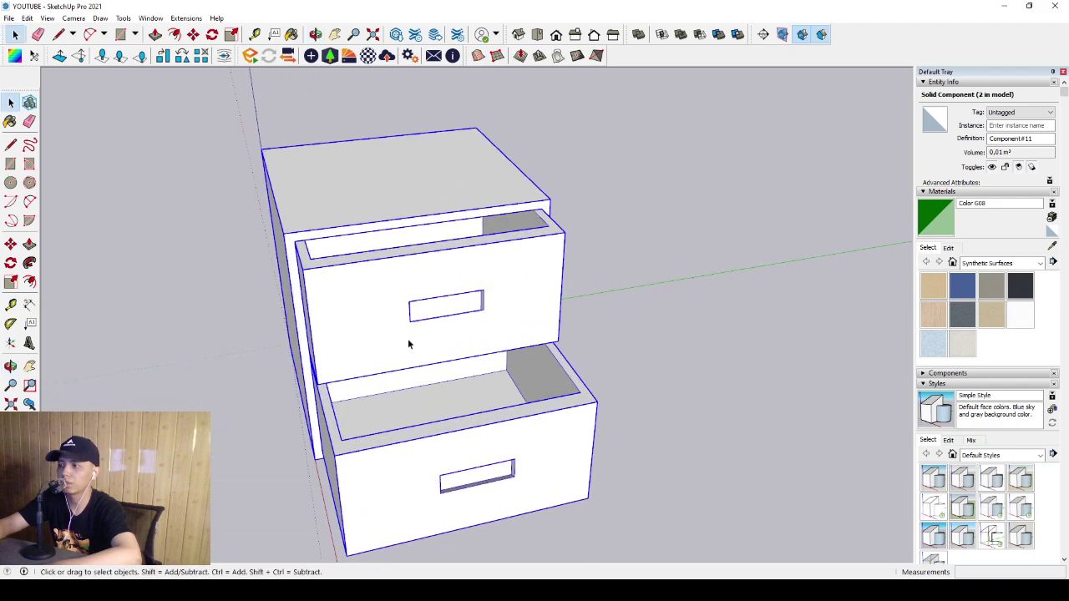
mouse_move(410, 341)
middle_down()
mouse_move(551, 332)
mouse_move(329, 370)
middle_up()
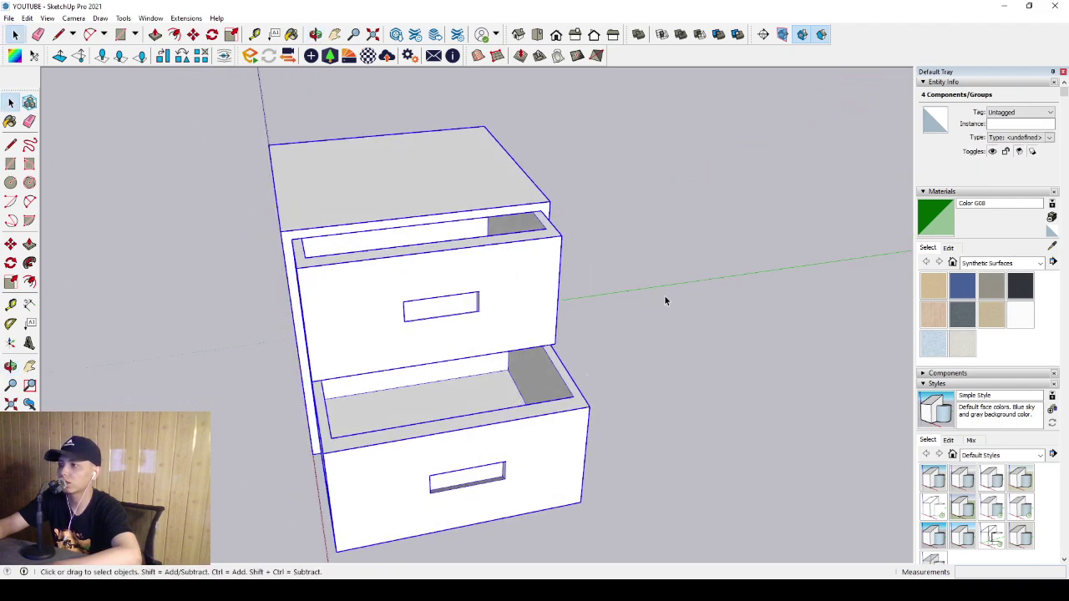
click(934, 315)
click(571, 279)
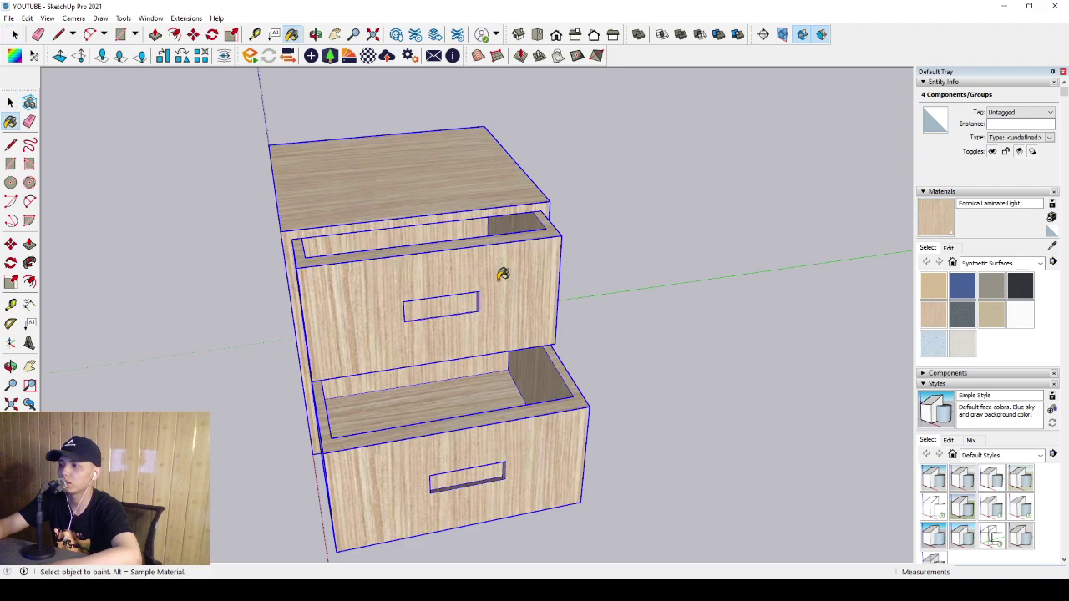
key(space)
middle_drag(449, 406, 713, 307)
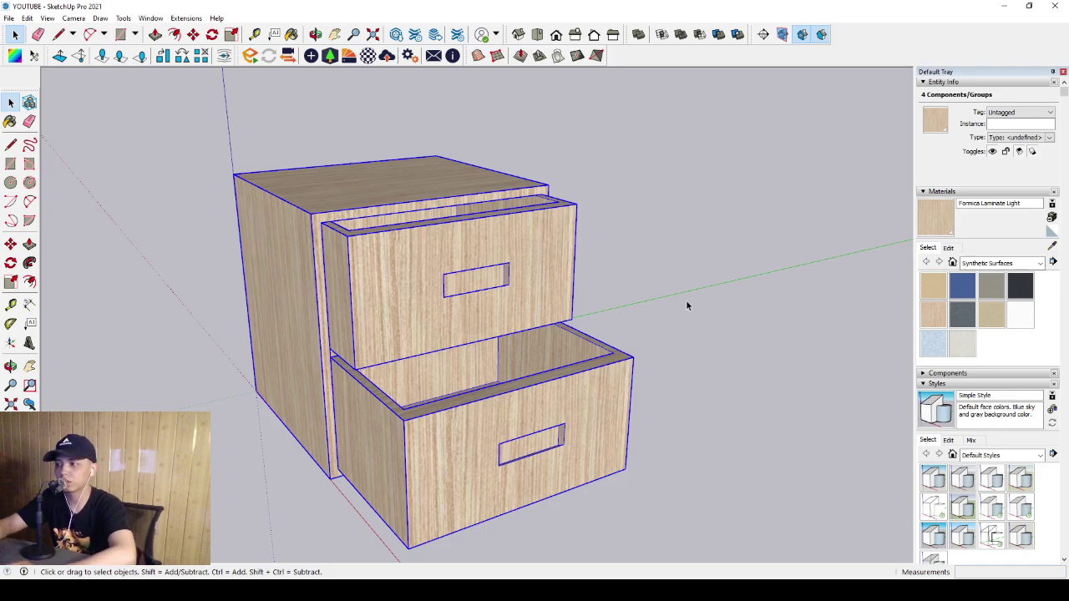
mouse_move(430, 396)
middle_down()
mouse_move(535, 406)
mouse_move(551, 284)
mouse_move(465, 298)
mouse_move(309, 462)
middle_up()
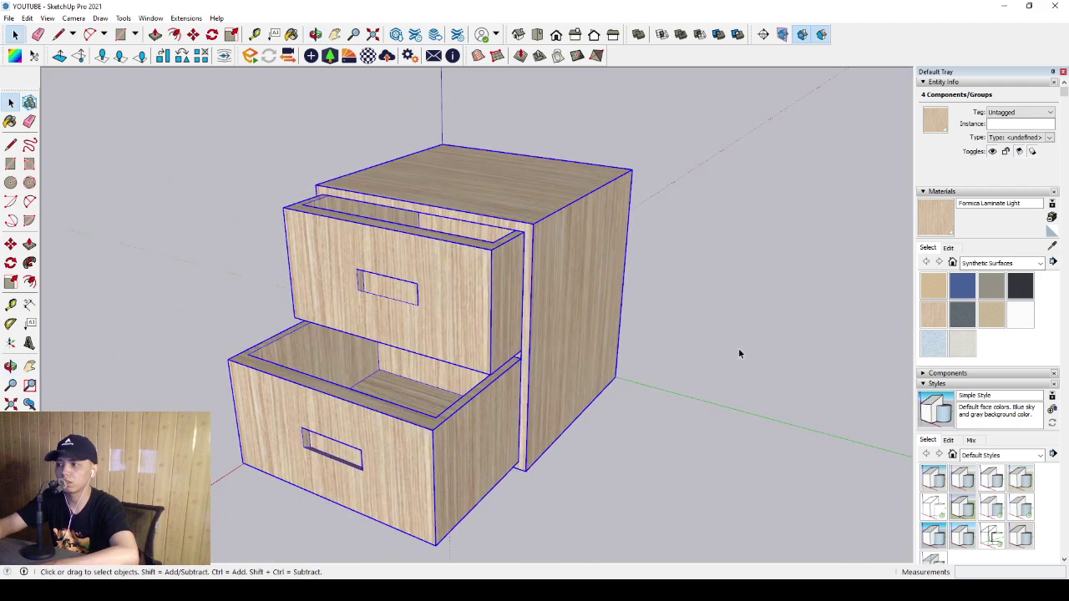
click(739, 350)
middle_drag(386, 344, 350, 342)
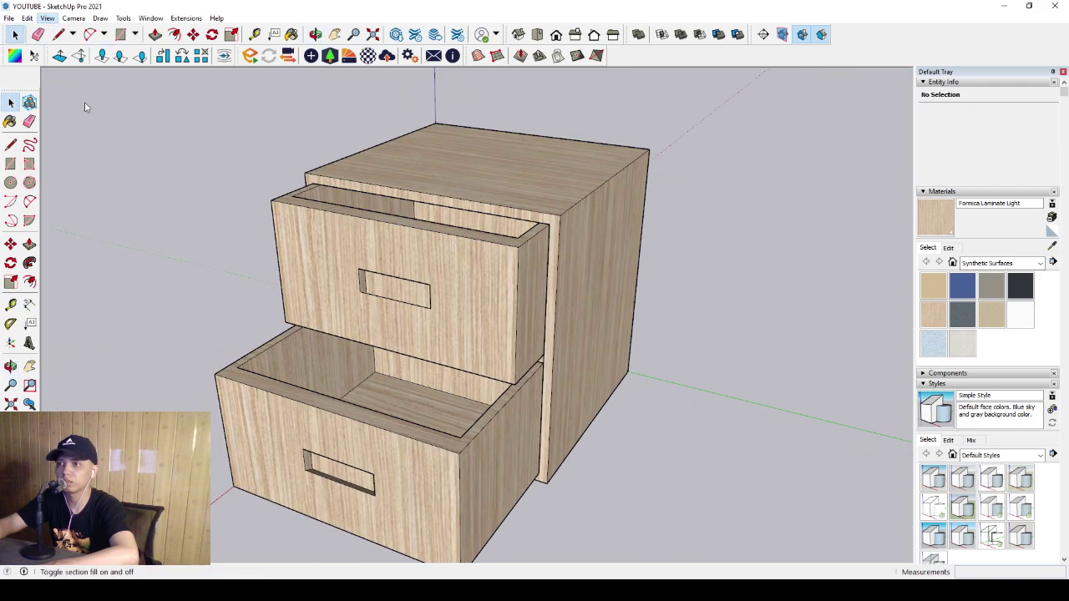
- Enable shadows and orbit to view the open drawers from the front and left side
click(87, 147)
middle_drag(399, 408, 715, 398)
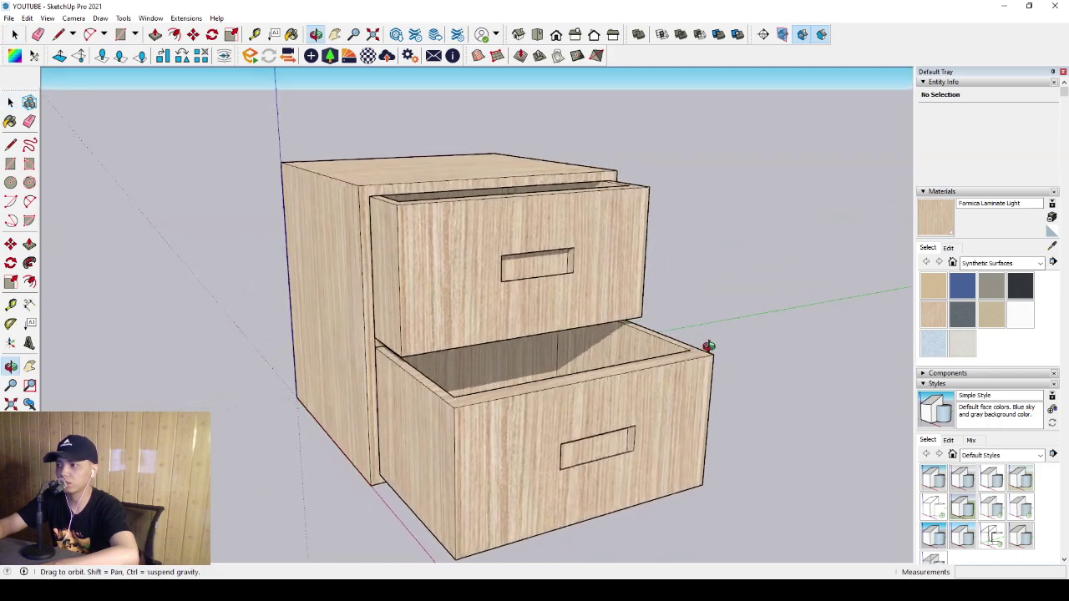
drag(716, 398, 692, 329)
scroll(534, 306, up, 5)
mouse_move(598, 293)
mouse_down()
mouse_move(632, 274)
mouse_move(470, 313)
mouse_move(465, 226)
mouse_move(662, 212)
mouse_move(530, 181)
mouse_move(506, 341)
mouse_move(481, 414)
mouse_up()
key(space)
scroll(481, 414, down, 3)
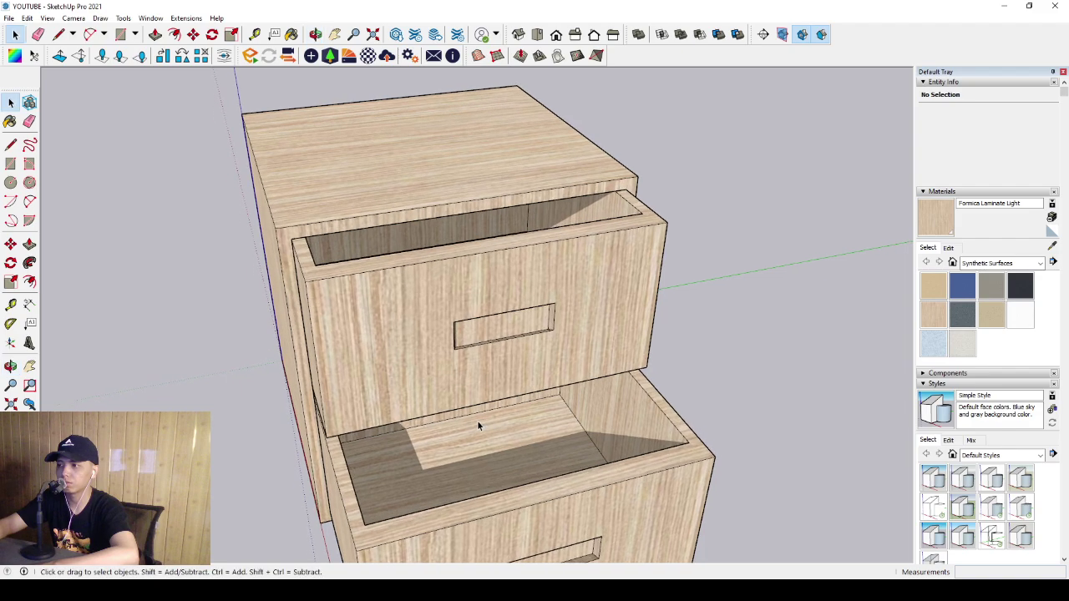
mouse_move(476, 420)
middle_down()
mouse_move(423, 323)
mouse_move(575, 306)
middle_up()
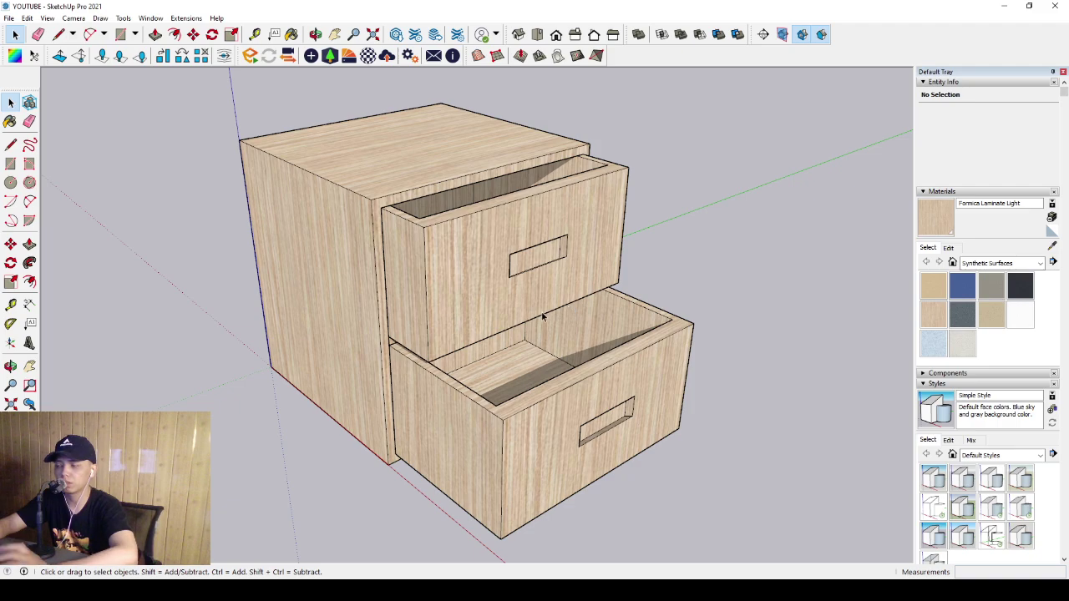